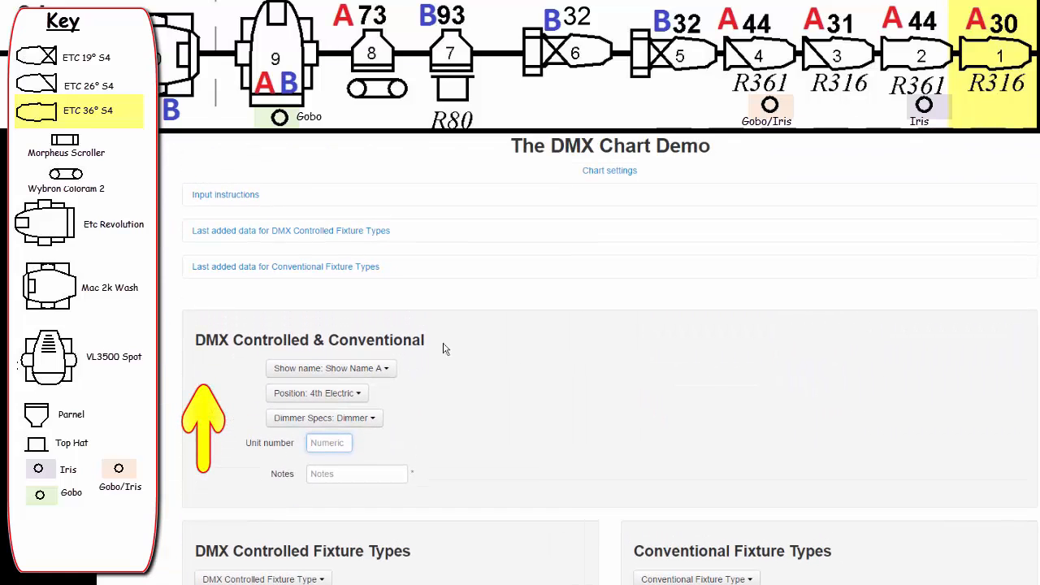
- Copy the unit 1 entry from the last added conventional fixtures and change its unit number to 2
left_click(365, 270)
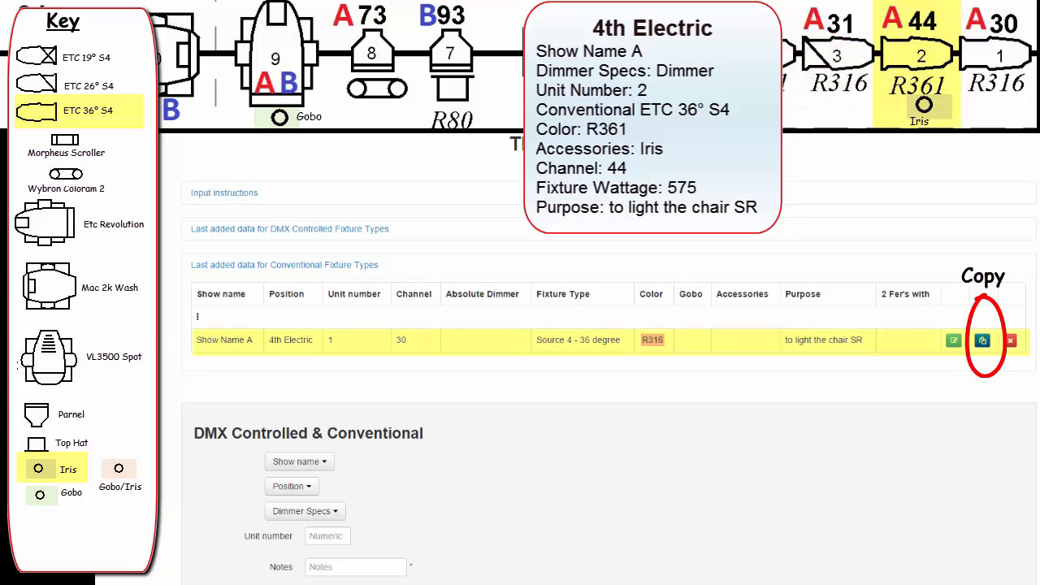
left_click(984, 344)
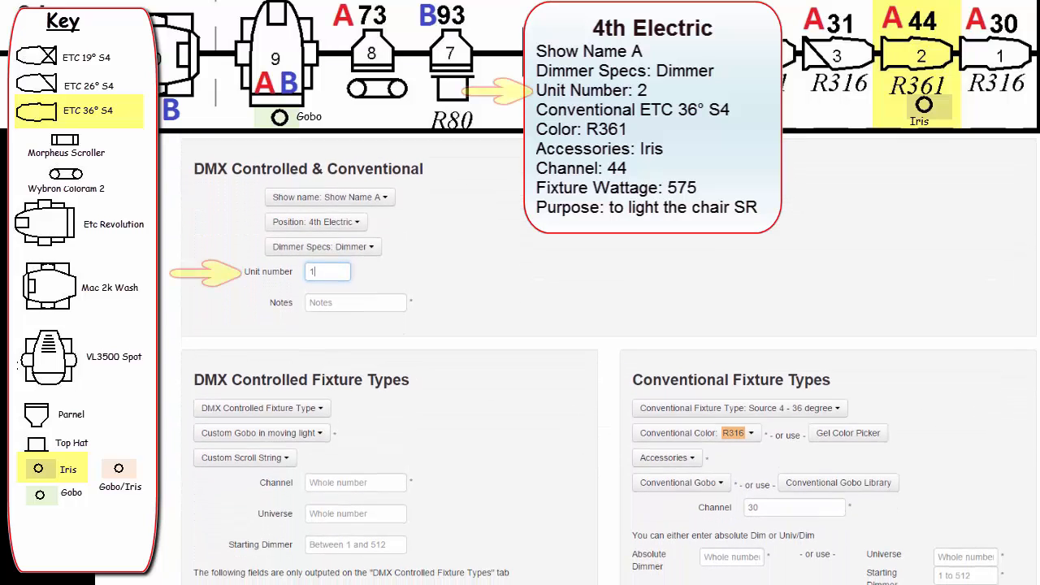
key("BackSpace")
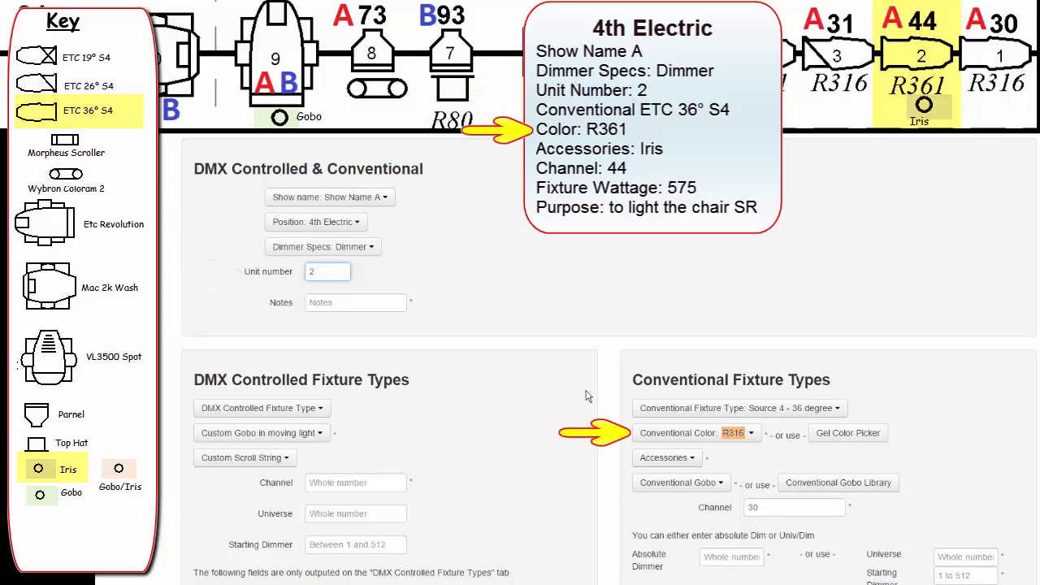
- Set the conventional color to Rosco R361 using the Gel Color Picker, and check the show's list of used colors
left_click(754, 437)
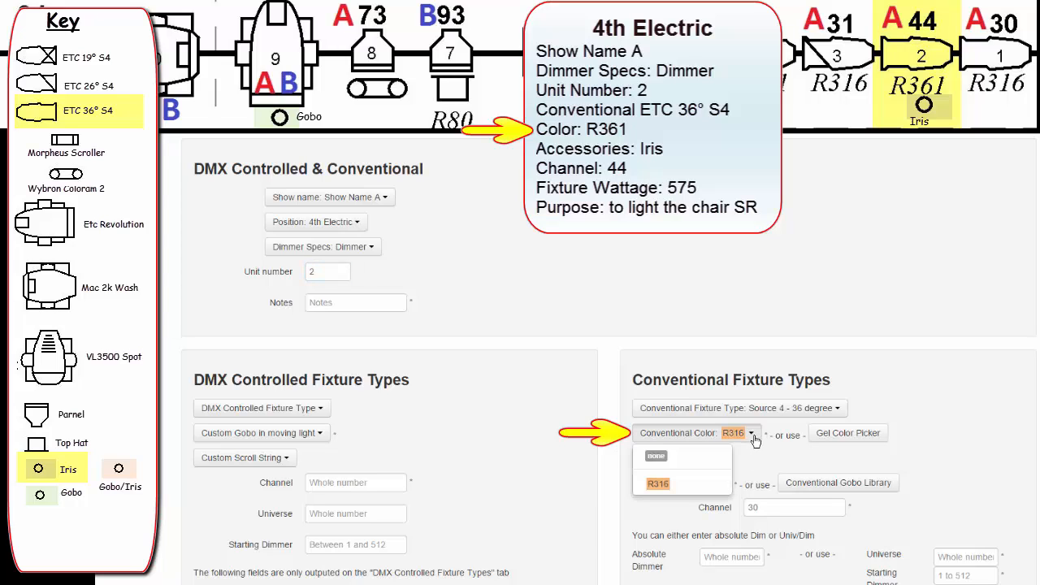
left_click(754, 436)
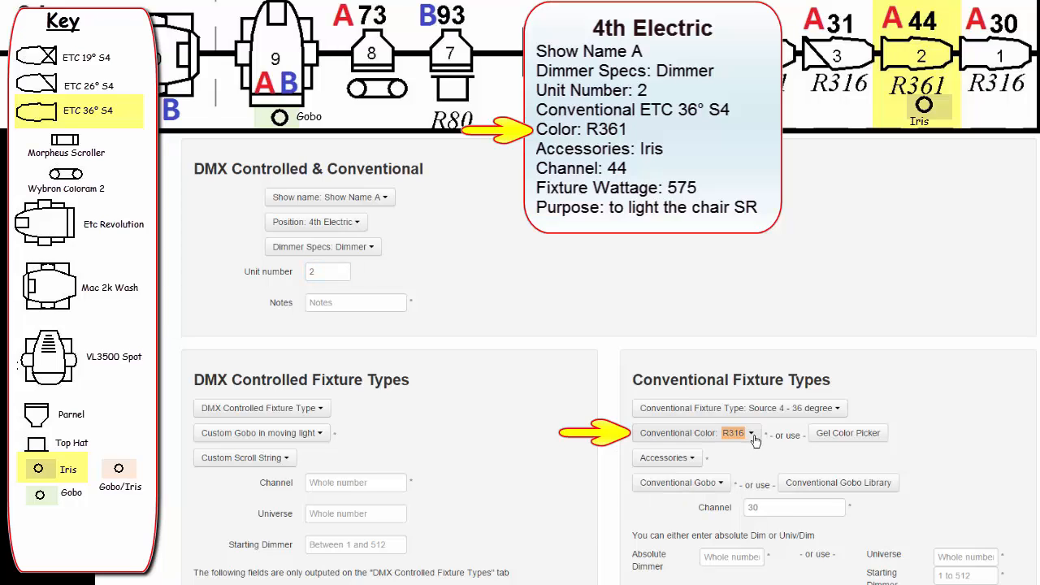
left_click(866, 436)
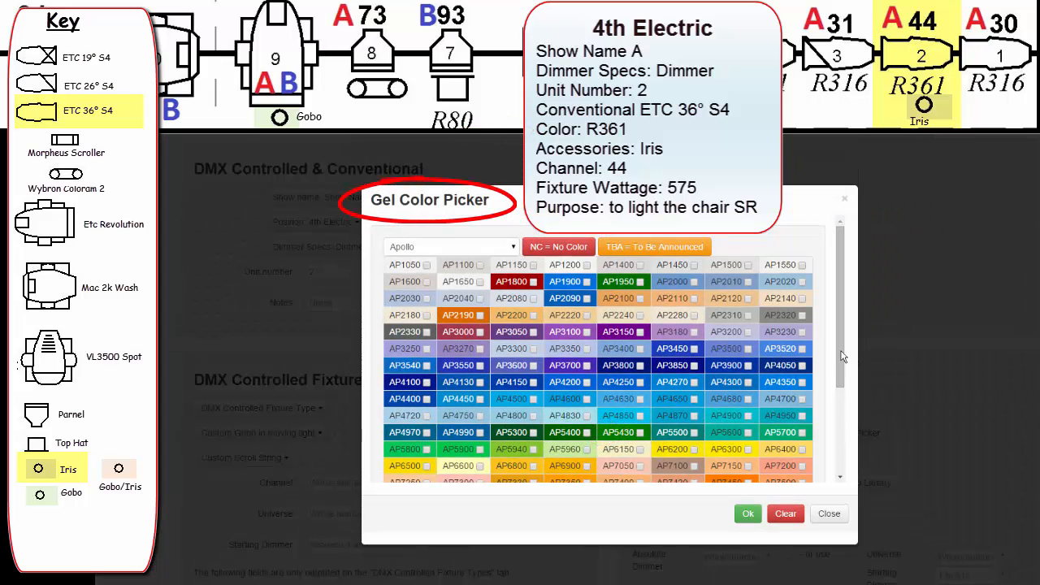
left_click(512, 249)
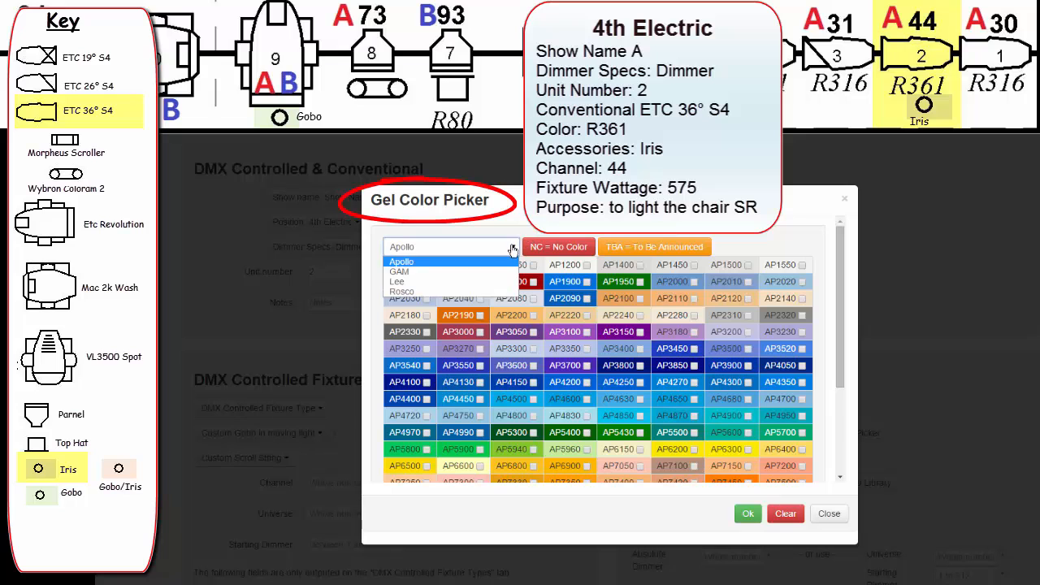
left_click(504, 292)
left_click_drag(842, 253, 842, 399)
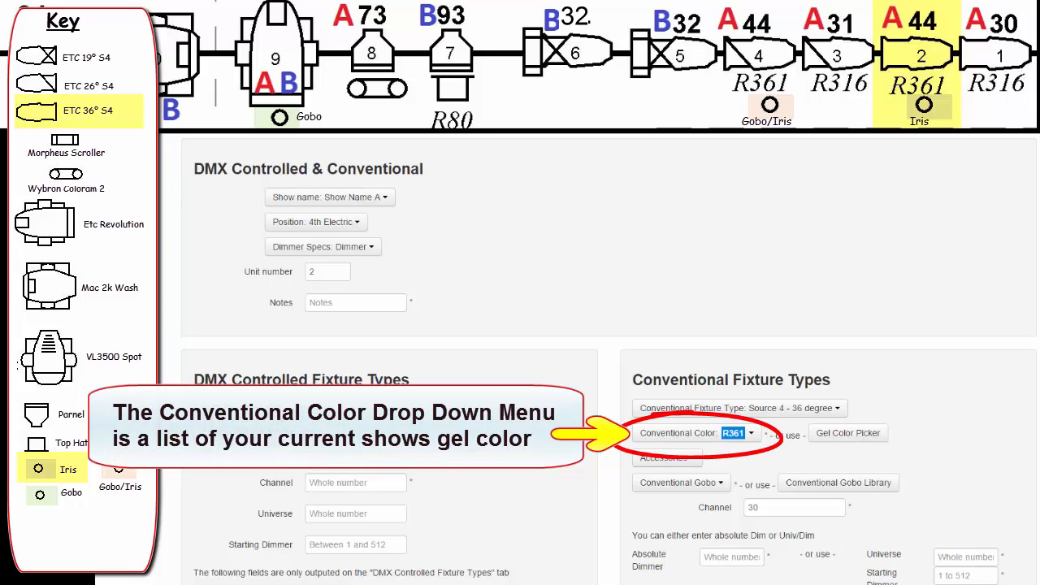
left_click(752, 439)
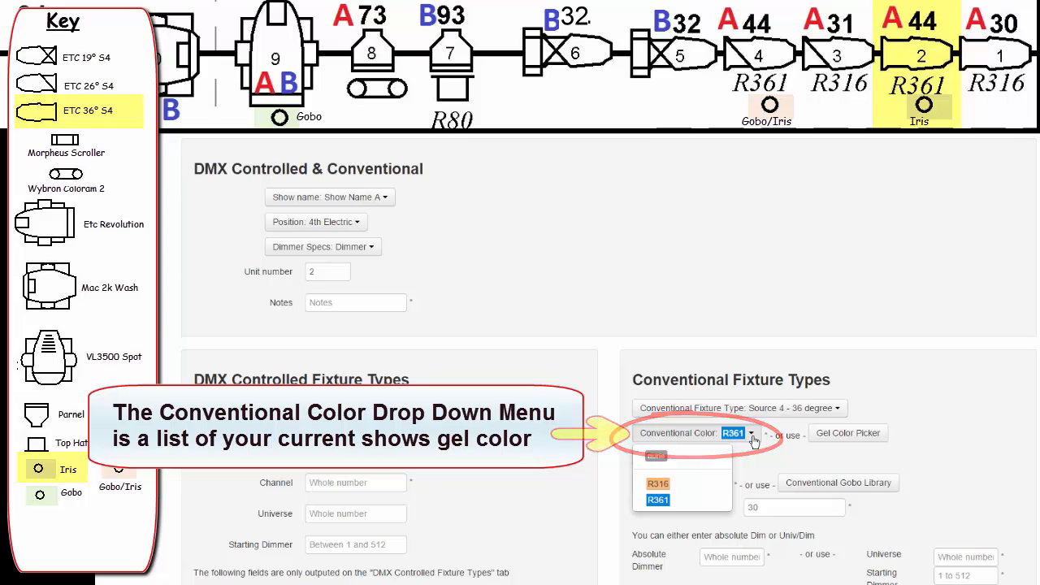
left_click(752, 438)
- Set the conventional fixture's accessory to Iris and replace its channel with 44
scroll(755, 440, "down", 3)
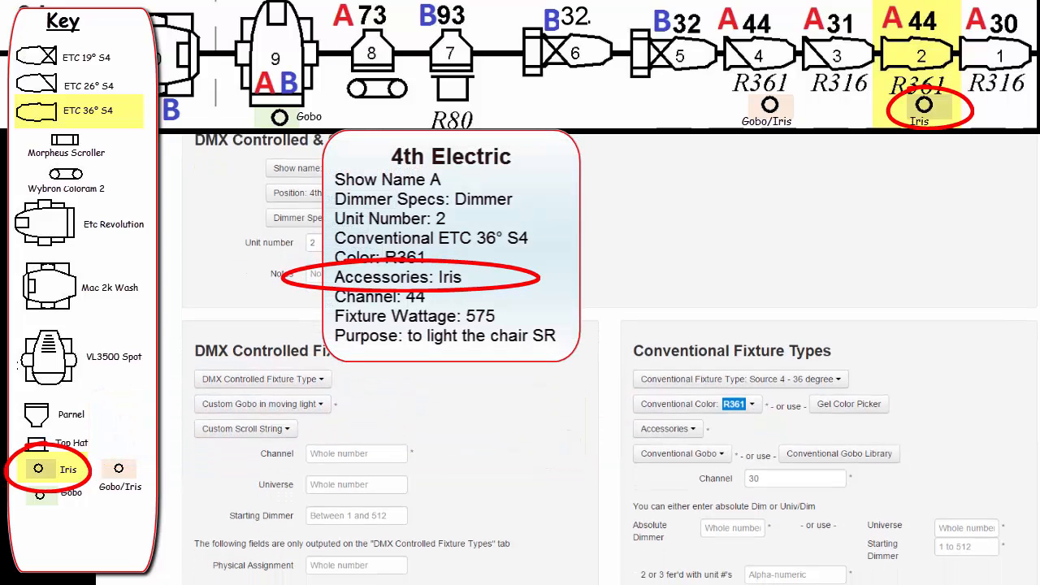
scroll(697, 263, "down", 2)
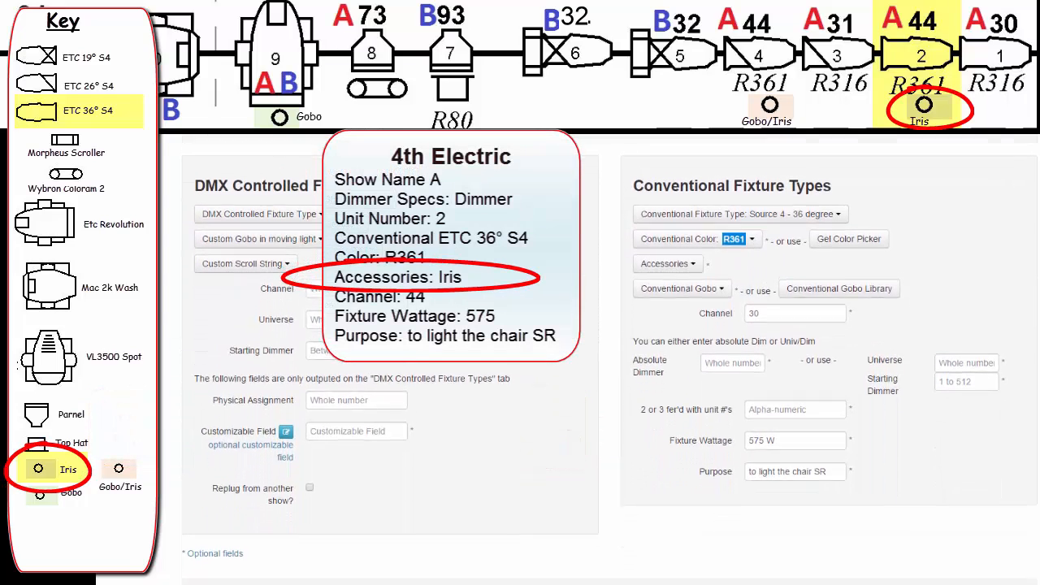
left_click(668, 254)
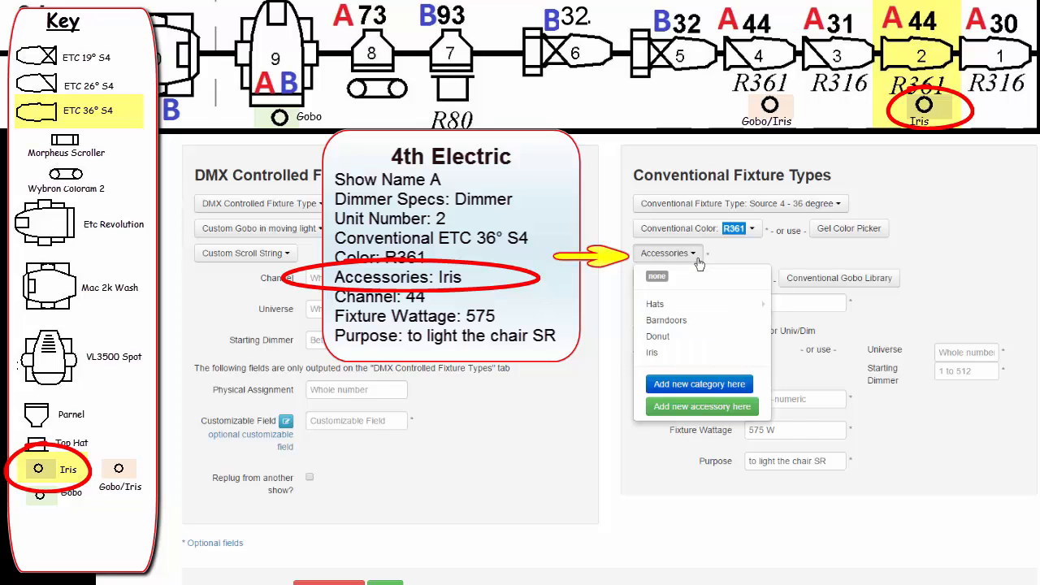
left_click(701, 355)
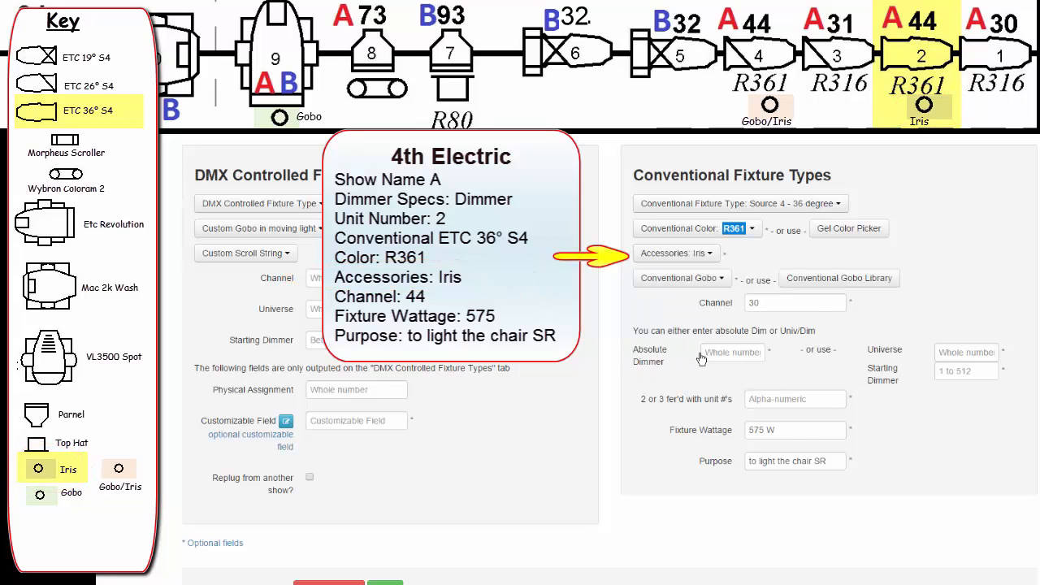
left_click(764, 302)
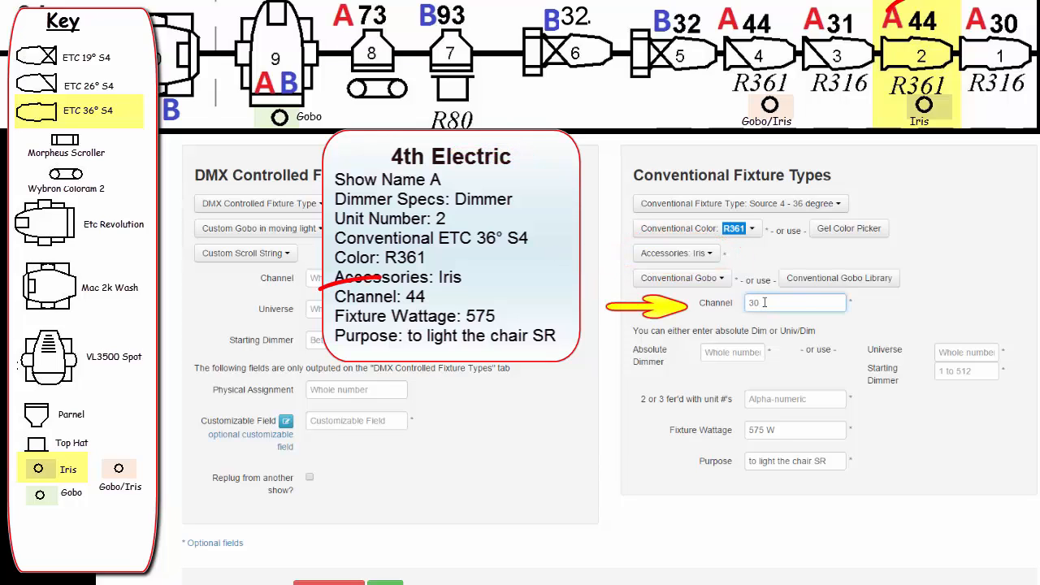
key("BackSpace")
key("BackSpace")
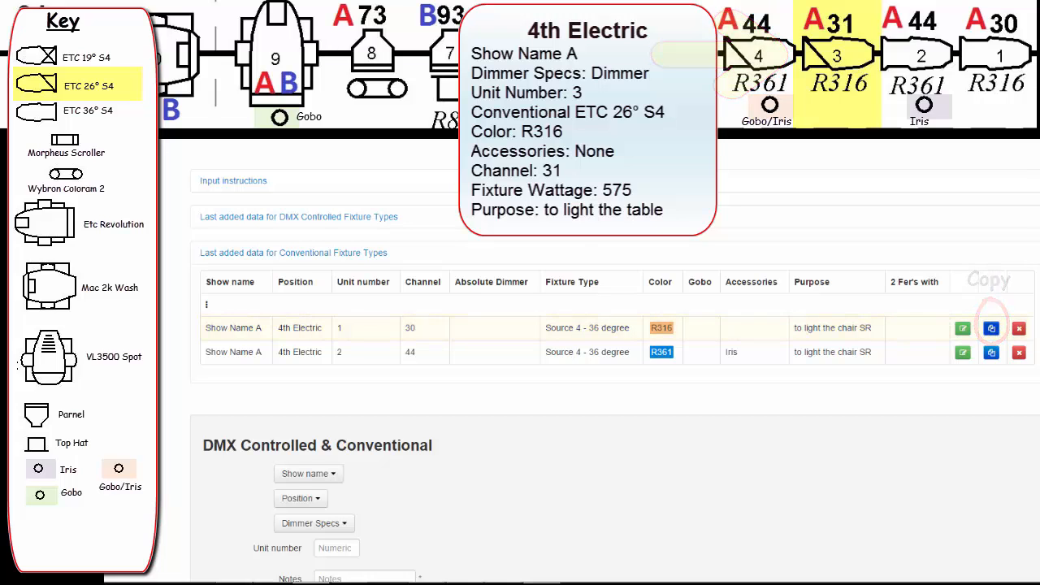
- Duplicate the unit 1 entry as unit 3 with the ETC Source 4 - 26 degree fixture type
left_click(991, 328)
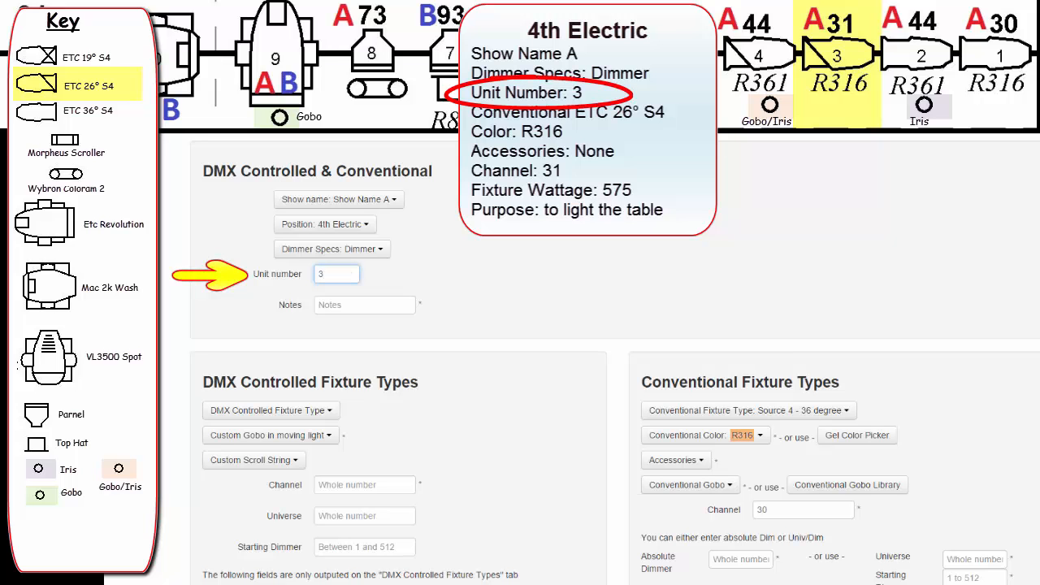
scroll(615, 357, "down", 2)
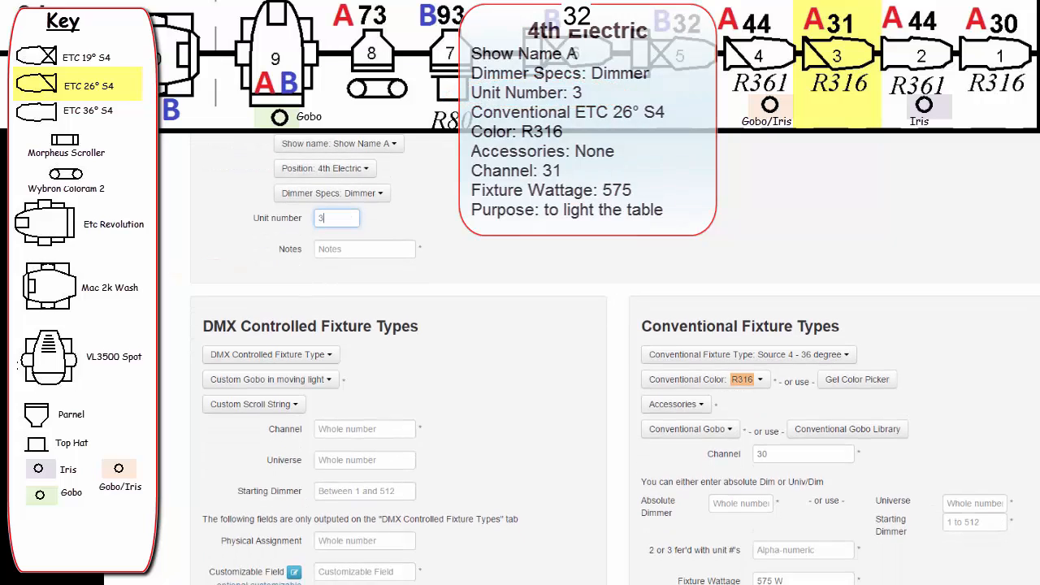
scroll(615, 358, "down", 2)
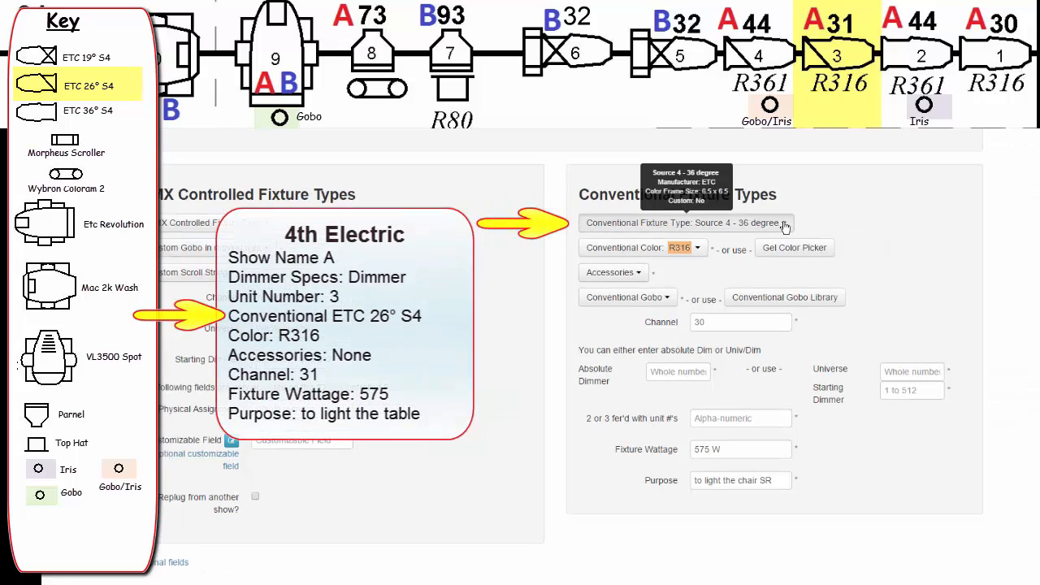
left_click(784, 225)
mouse_move(780, 280)
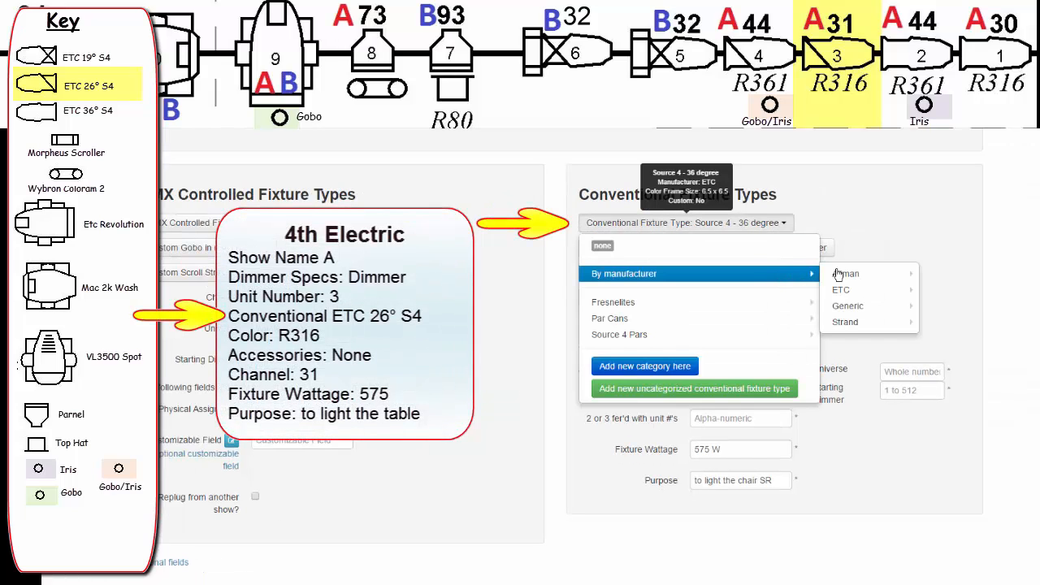
mouse_move(858, 291)
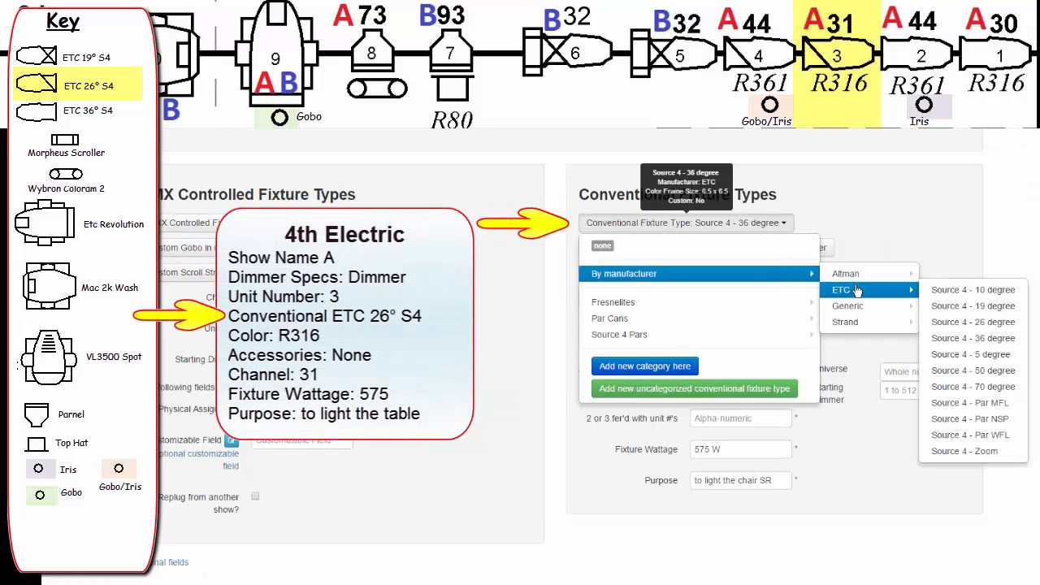
left_click(959, 324)
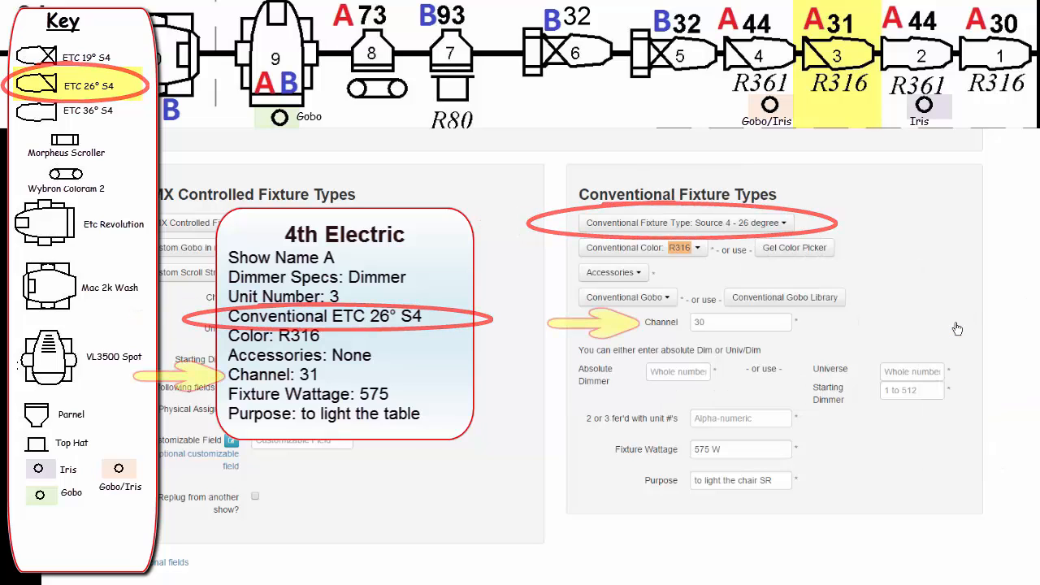
- Set the unit 3 fixture's channel to 31 and its purpose to "to light the table"
left_click(721, 322)
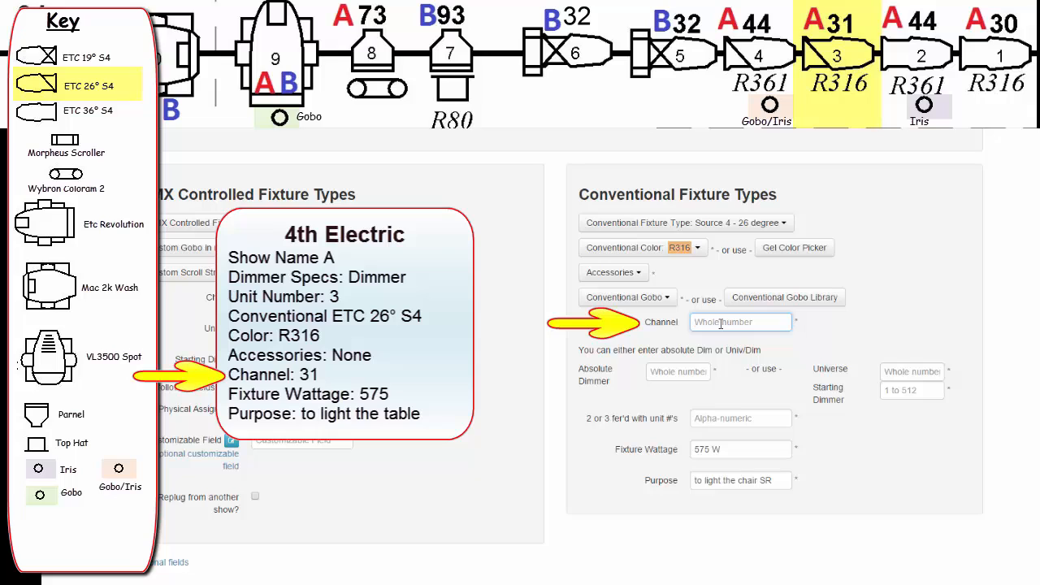
type("31")
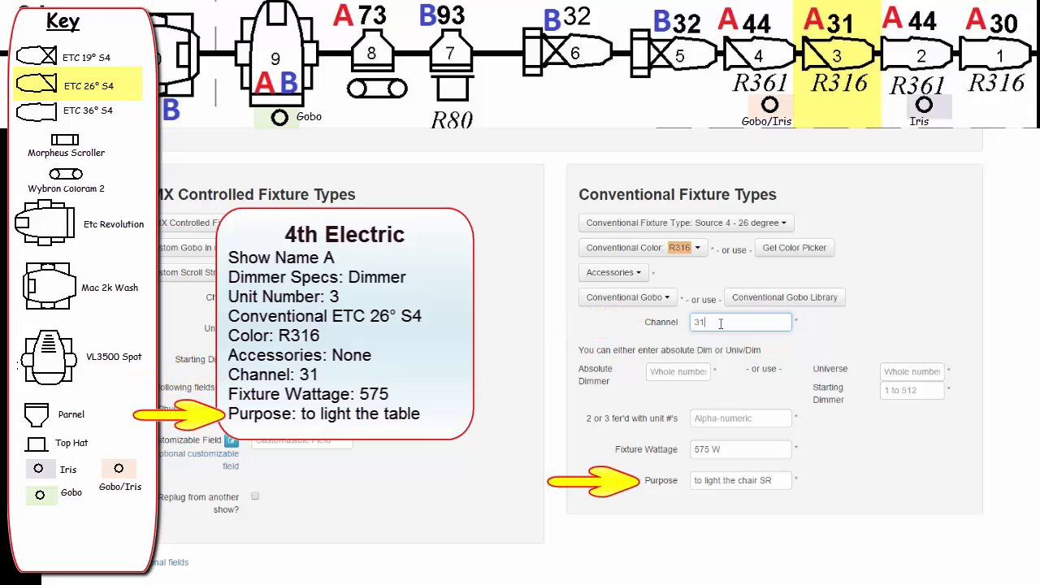
left_click(780, 479)
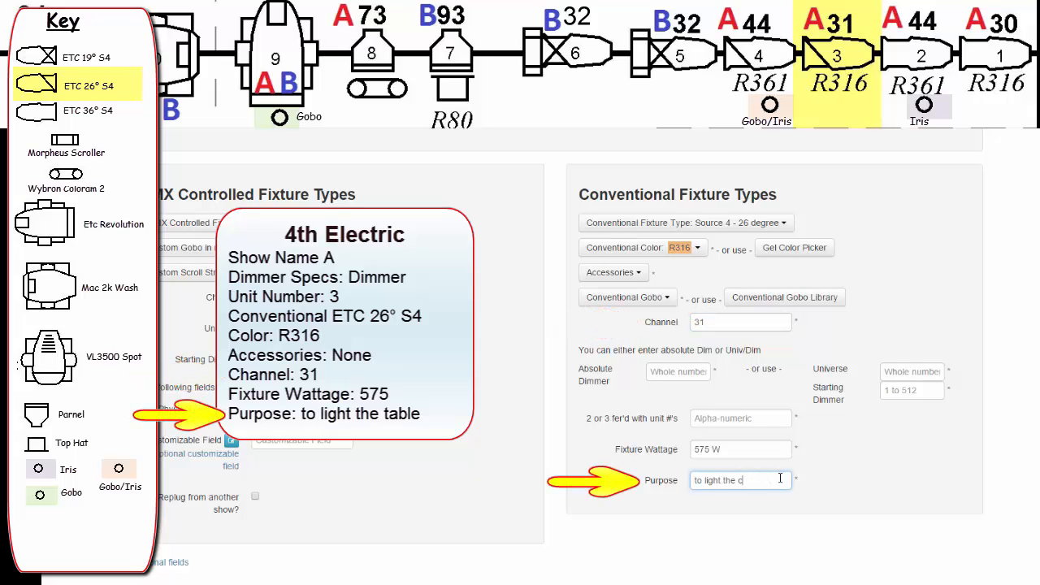
type("to light the table")
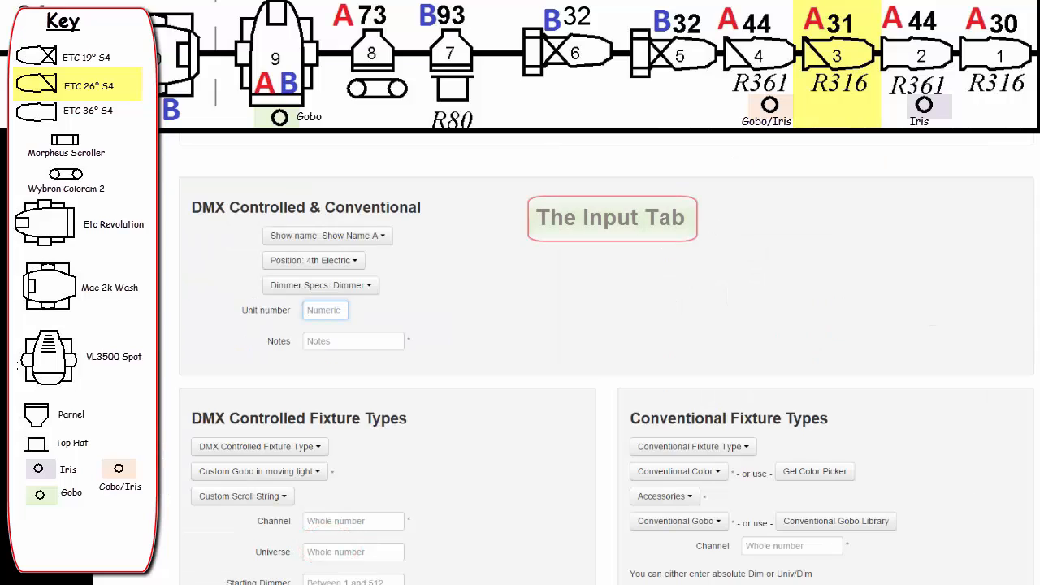
- Copy the unit 2 entry from the last added conventional fixtures and change its unit number to 4
scroll(606, 357, "up", 2)
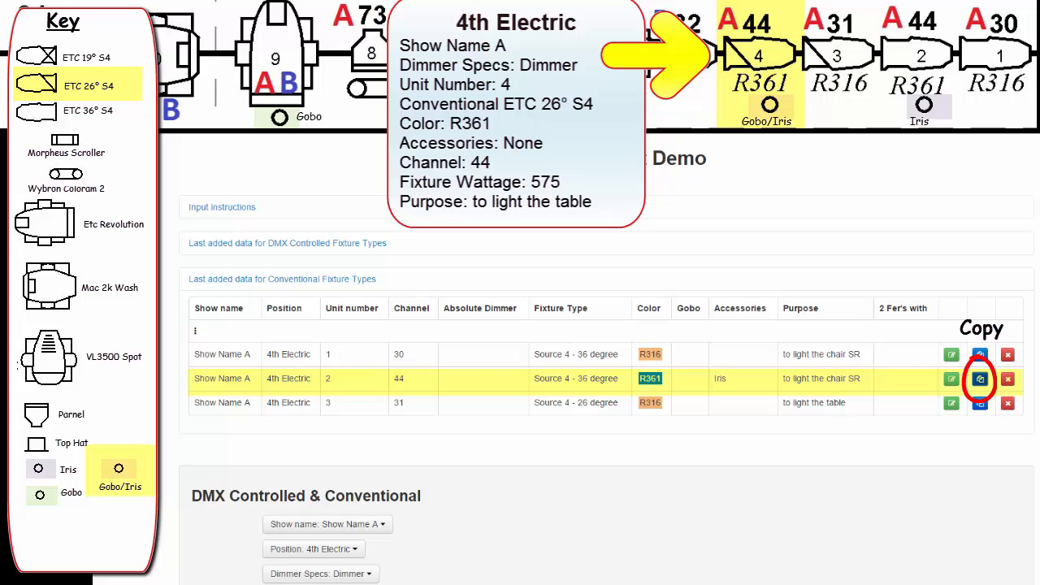
left_click(980, 378)
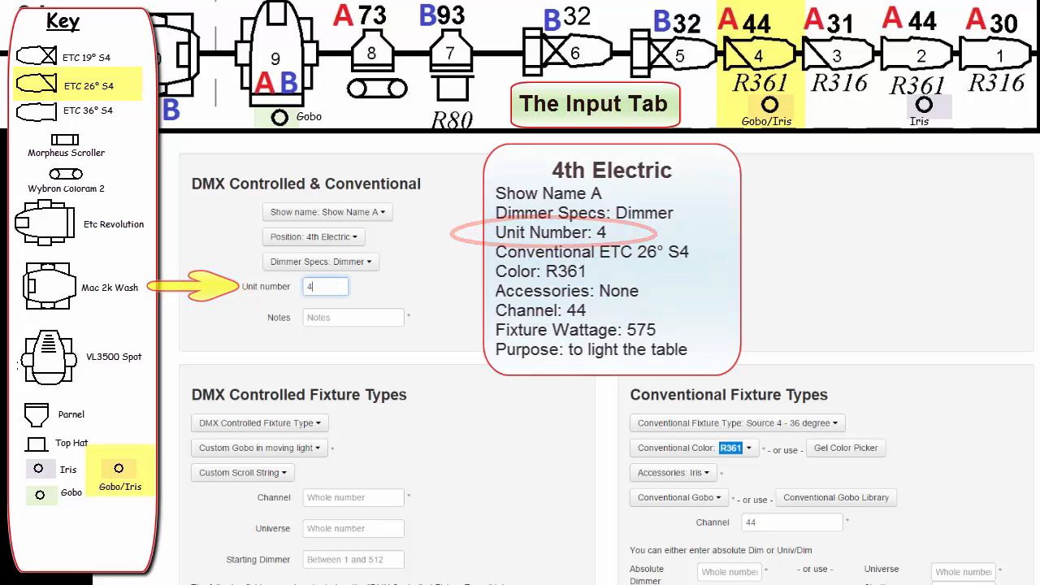
scroll(607, 359, "down", 1)
scroll(606, 359, "down", 3)
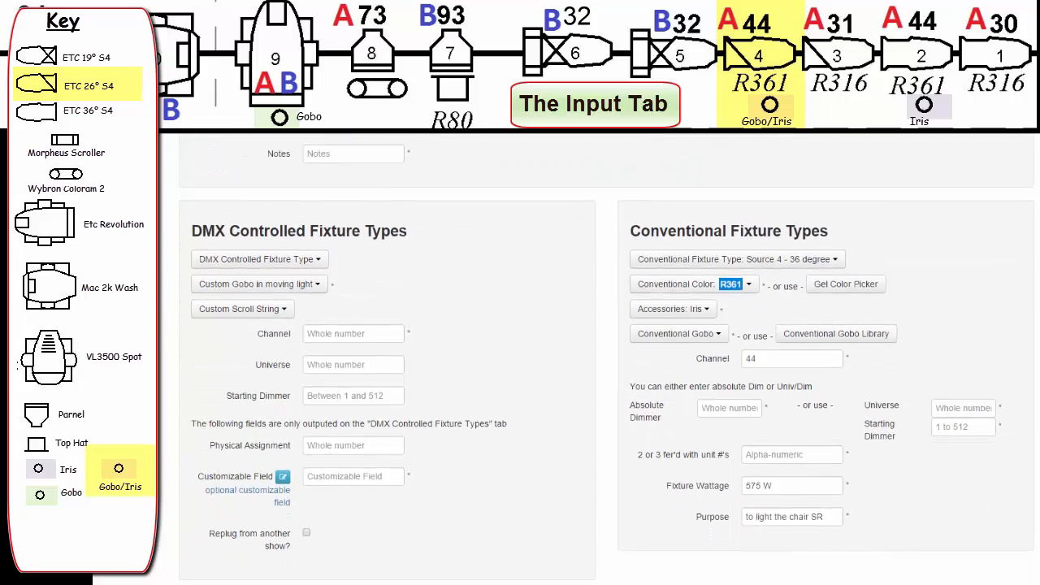
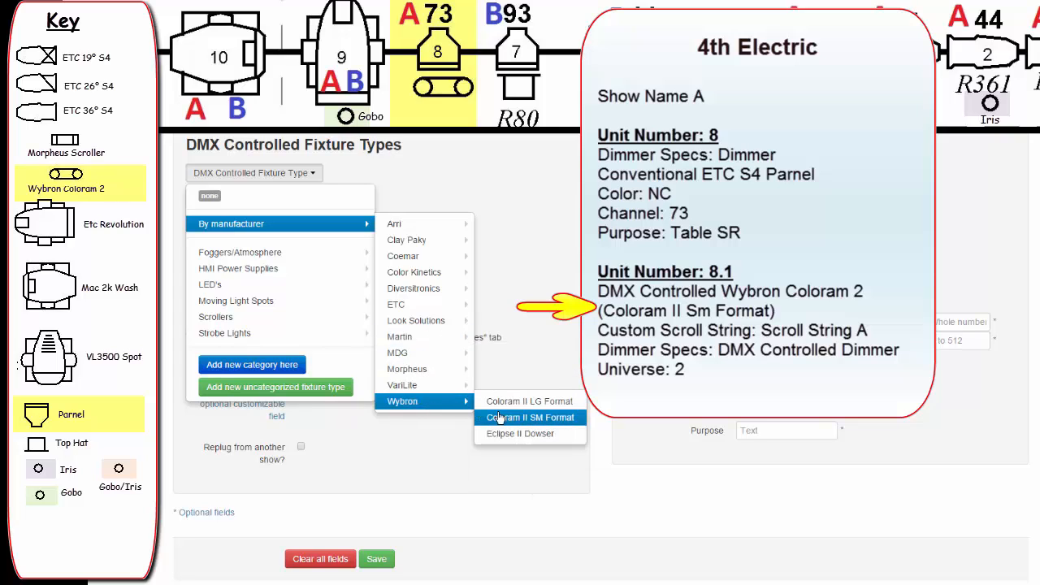
- Set the DMX controlled fixture type to Wybron Coloram II SM Format and the custom scroll string to Coloram Scroll String A
left_click(580, 417)
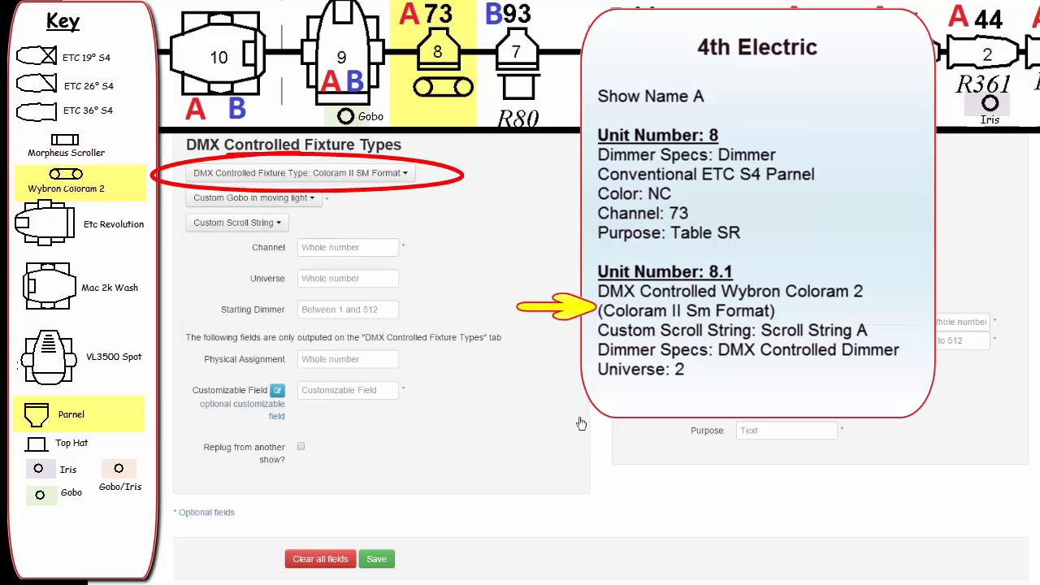
left_click(280, 224)
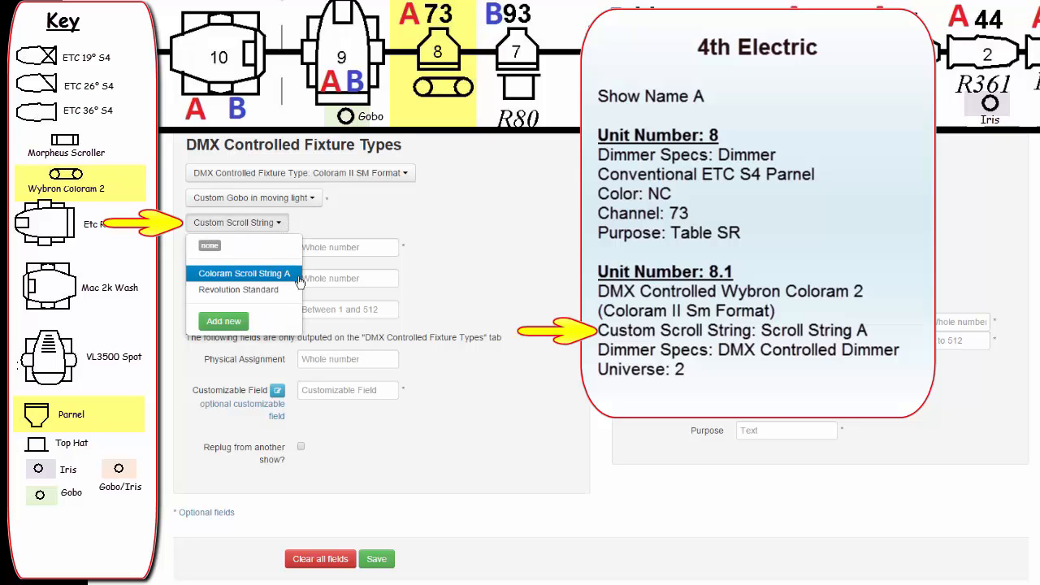
left_click(300, 277)
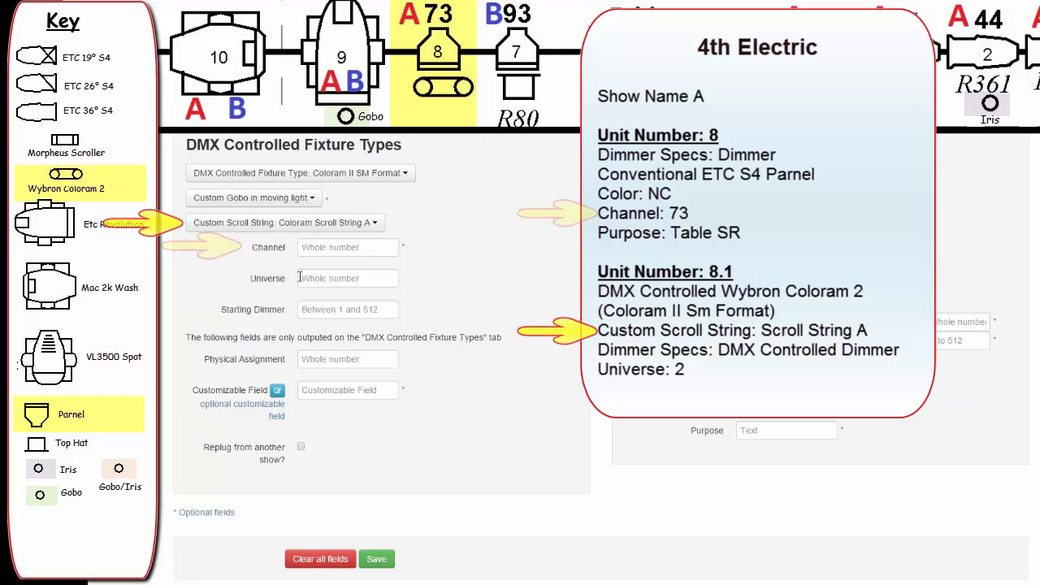
- Set the Coloram II fixture's channel to 73, universe to 2 and starting dimmer to 7
left_click(327, 247)
type("73")
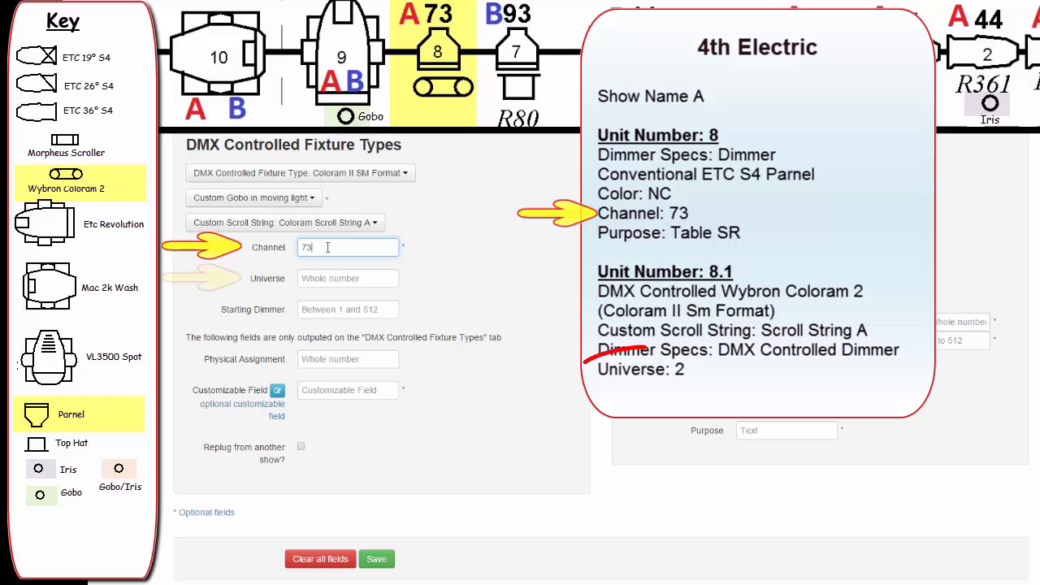
left_click(332, 278)
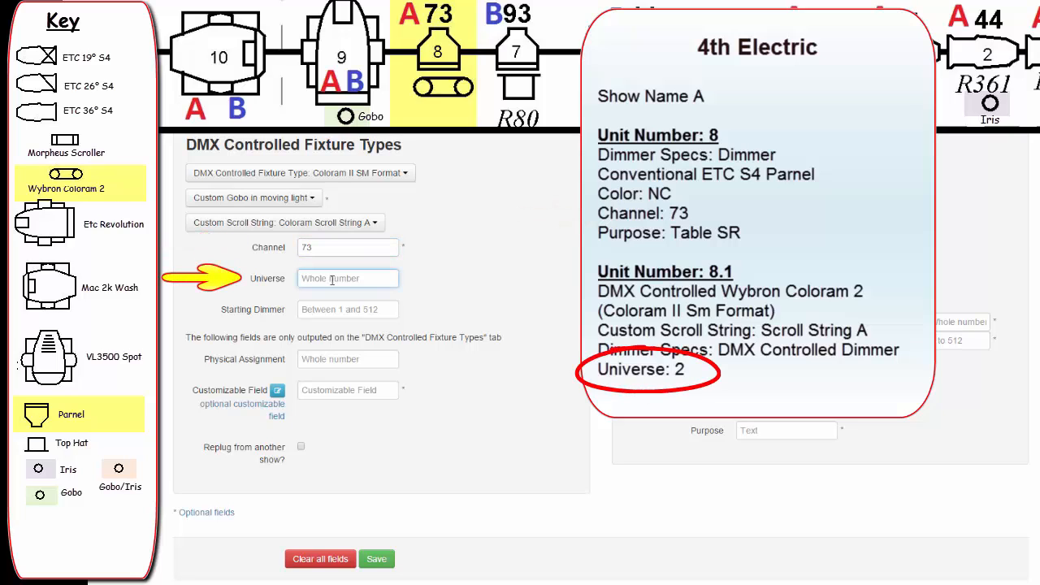
type("2")
left_click(349, 310)
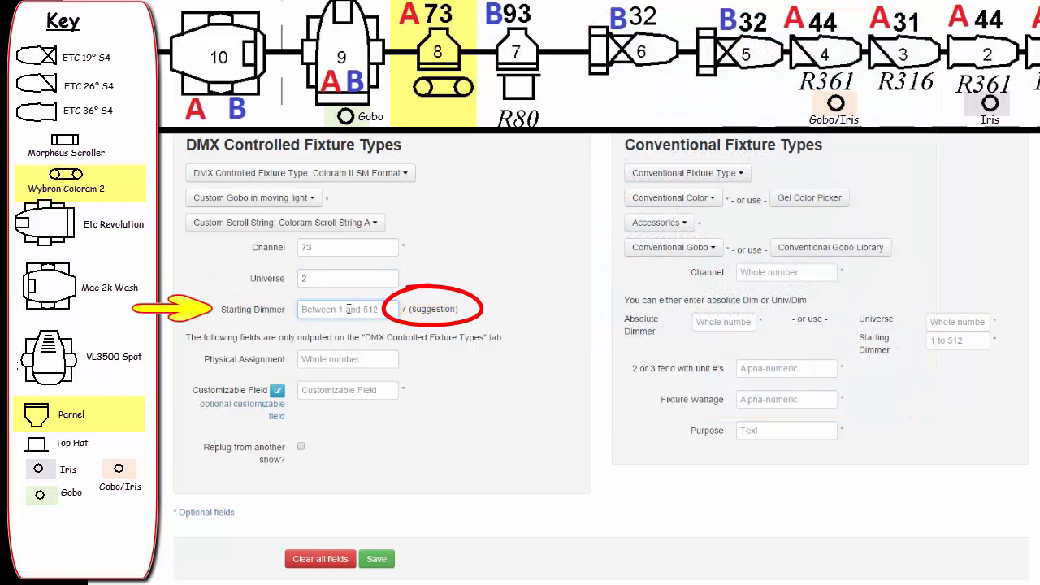
type("7")
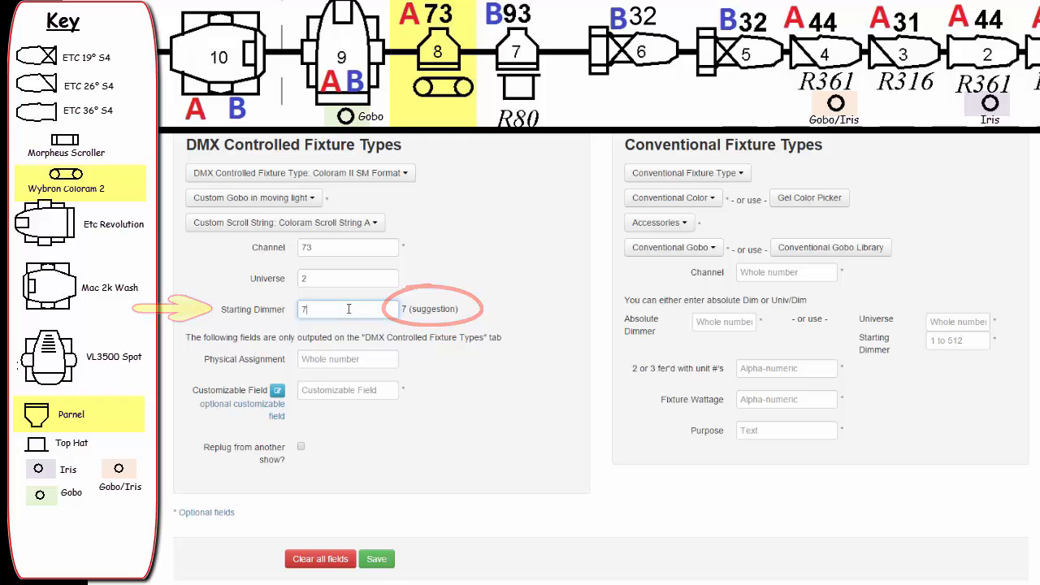
- Set the Coloram II fixture's physical assignment to 7 and show the last added DMX controlled fixture data
left_click(354, 359)
type("7")
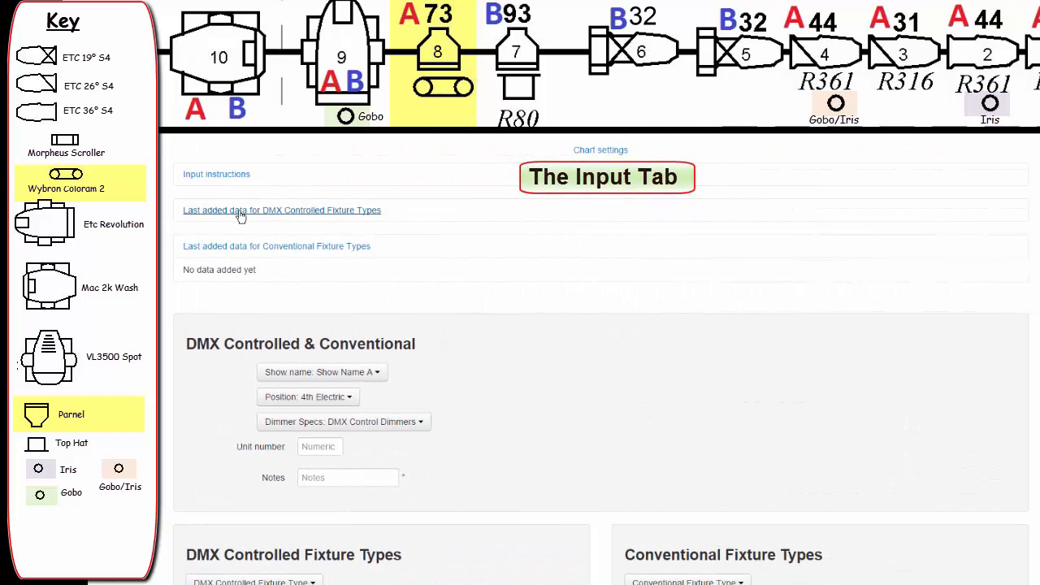
left_click(240, 213)
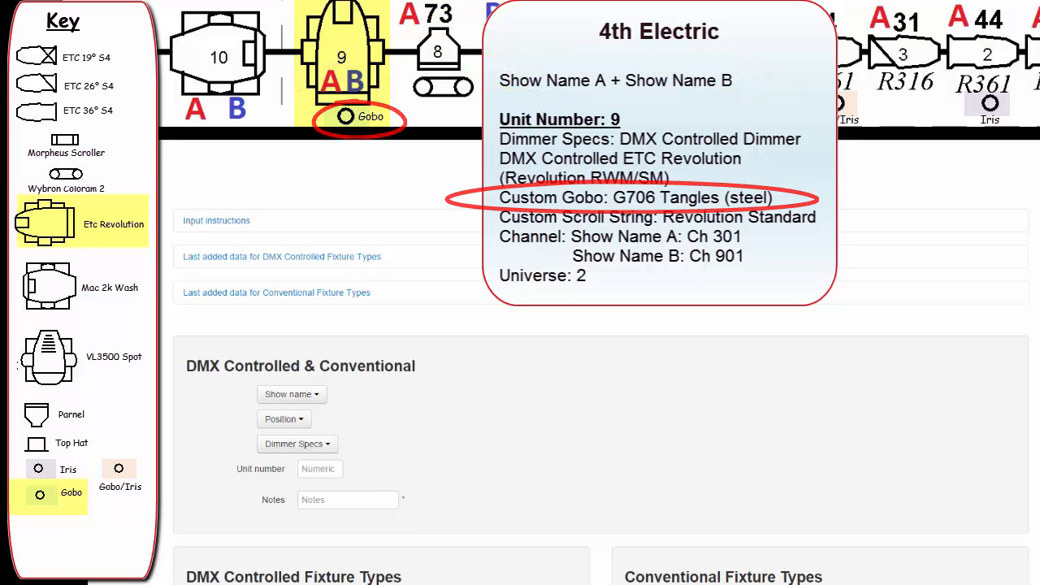
- Assign the new fixture entry to Show Name A at the 4th Electric overhead position
left_click(319, 396)
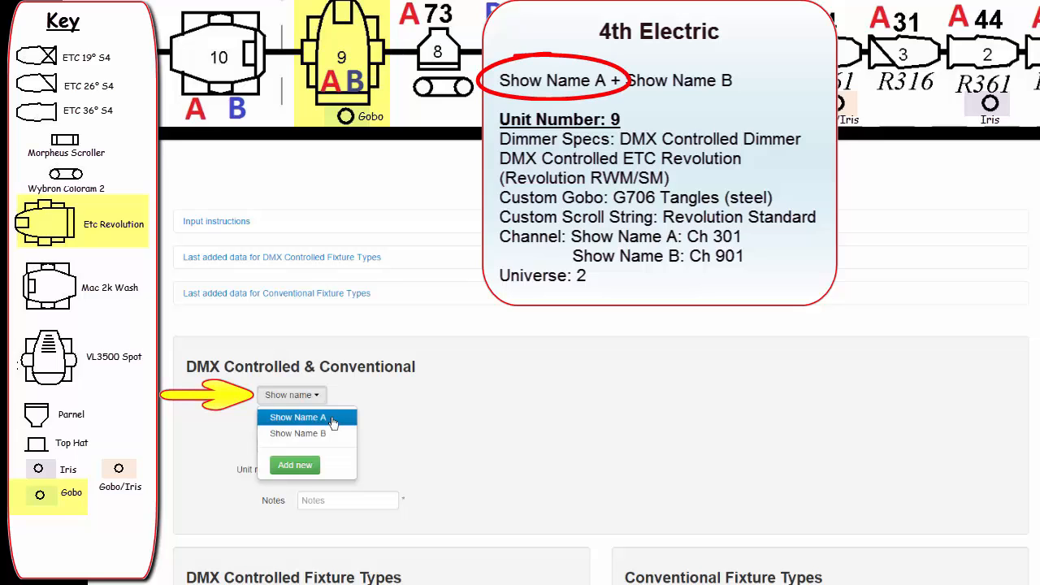
left_click(333, 419)
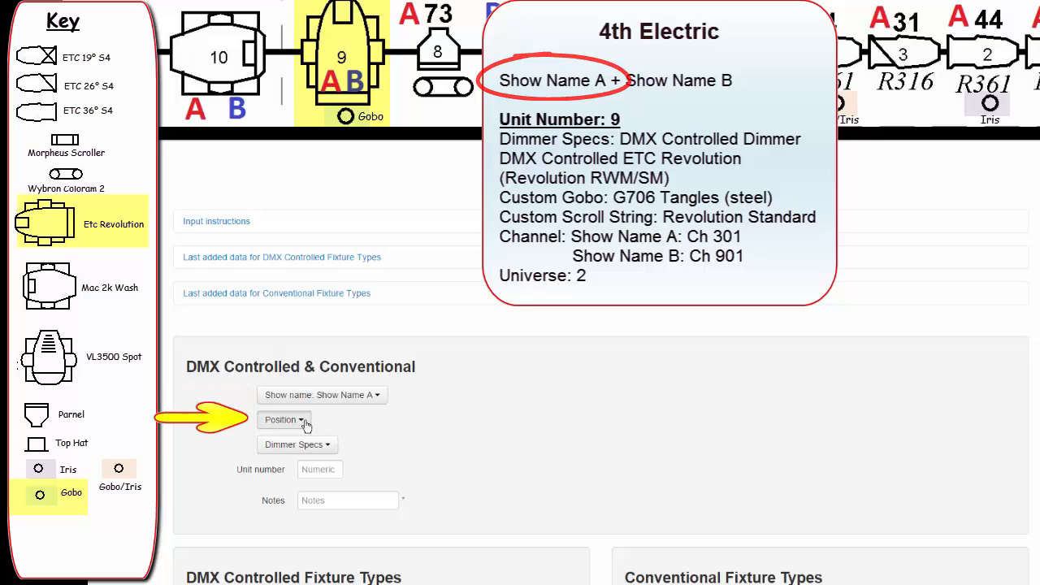
left_click(304, 421)
mouse_move(378, 543)
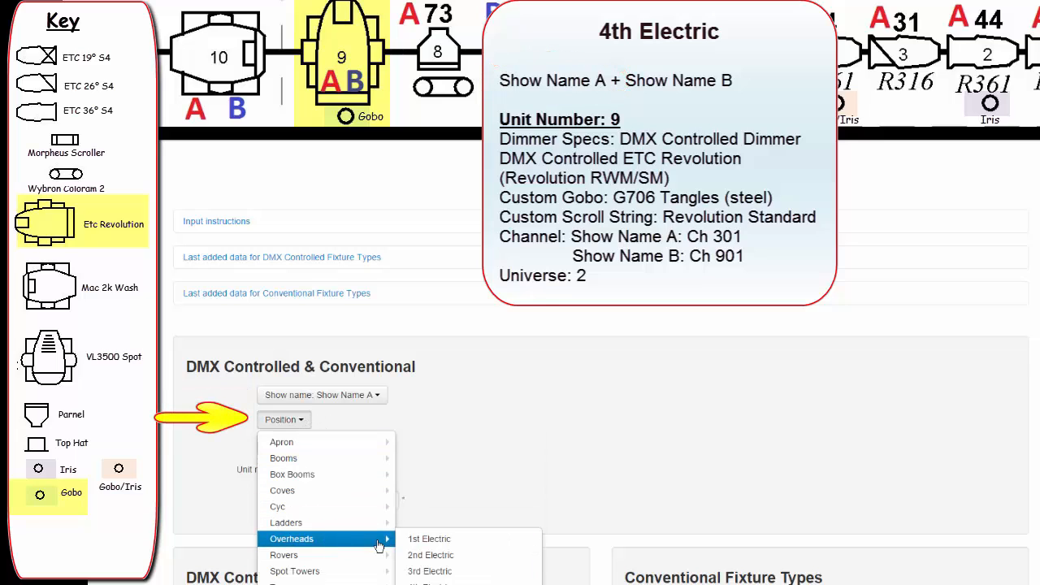
left_click(419, 582)
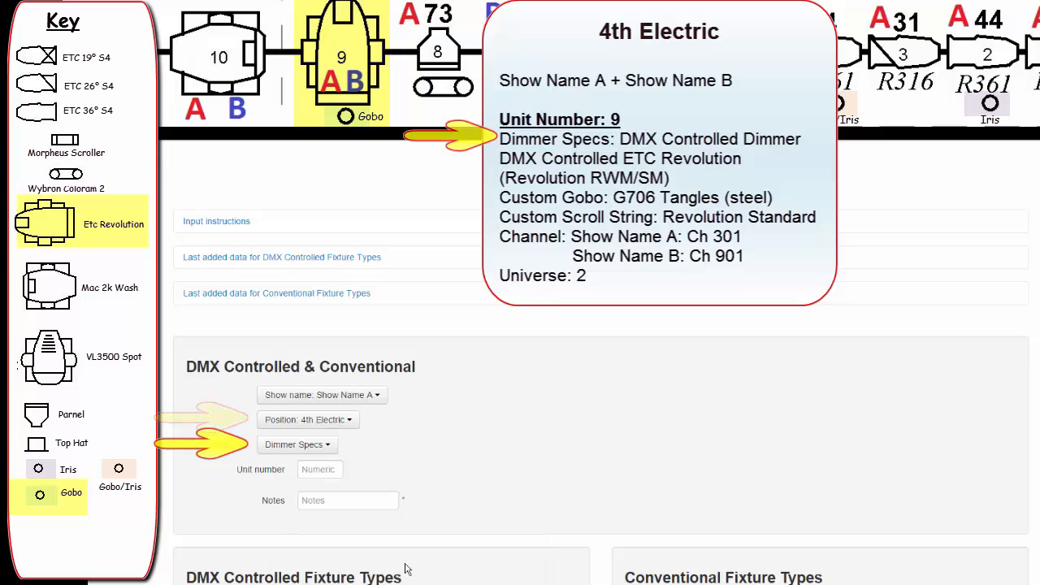
- Set the new entry's dimmer specs to DMX Control Dimmers and its unit number to 9
left_click(329, 447)
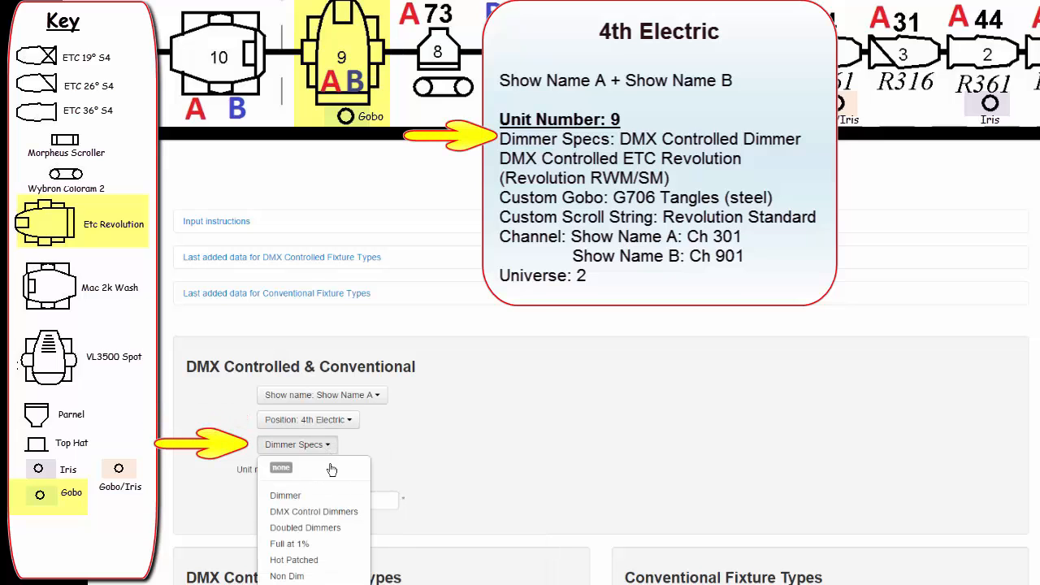
left_click(343, 515)
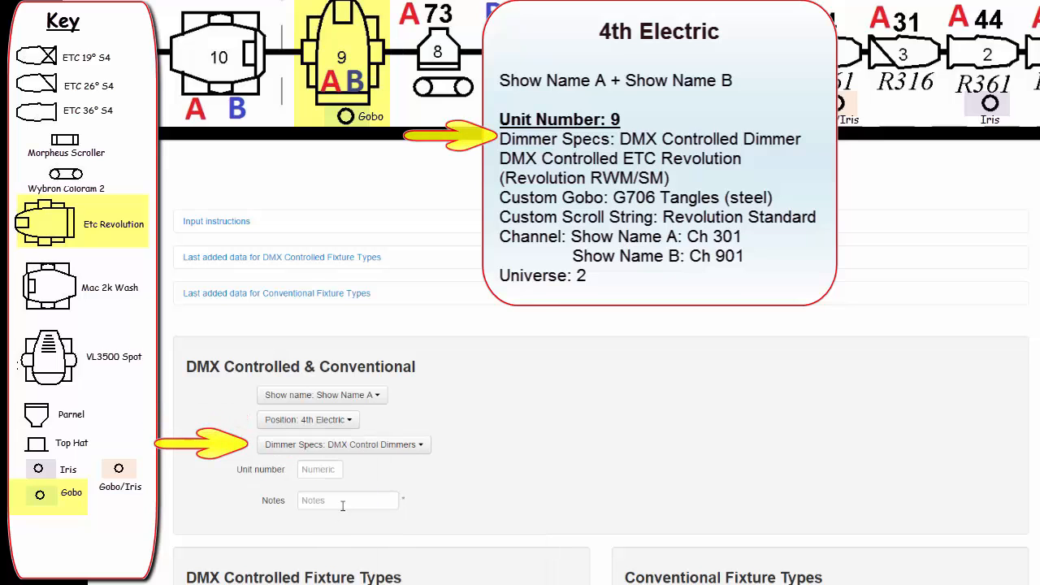
left_click(321, 469)
type("9")
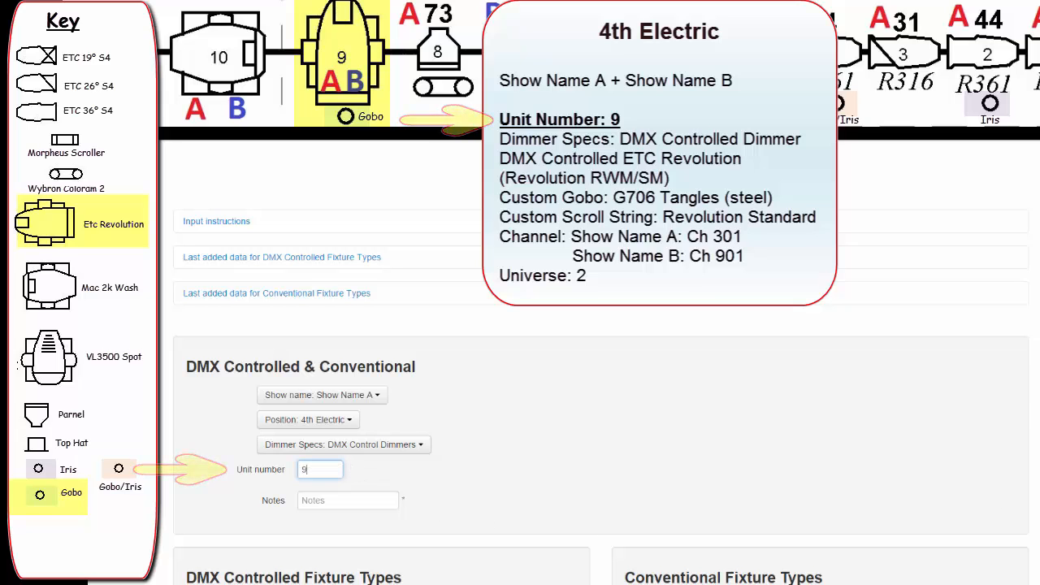
- Set unit 9's DMX controlled fixture type to the ETC Revolution RWM/SM
scroll(488, 520, "down", 3)
scroll(520, 349, "down", 2)
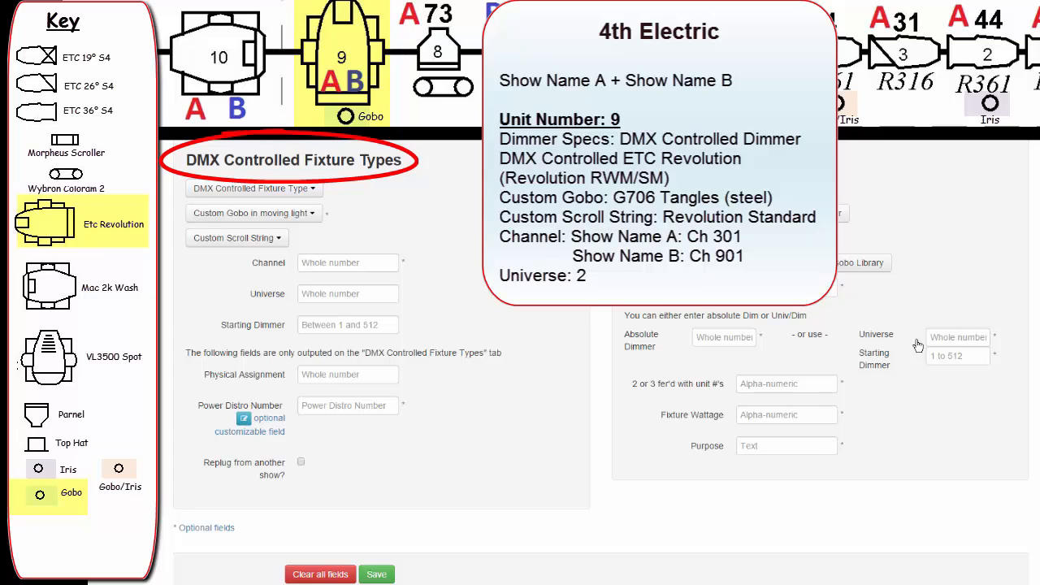
left_click(317, 192)
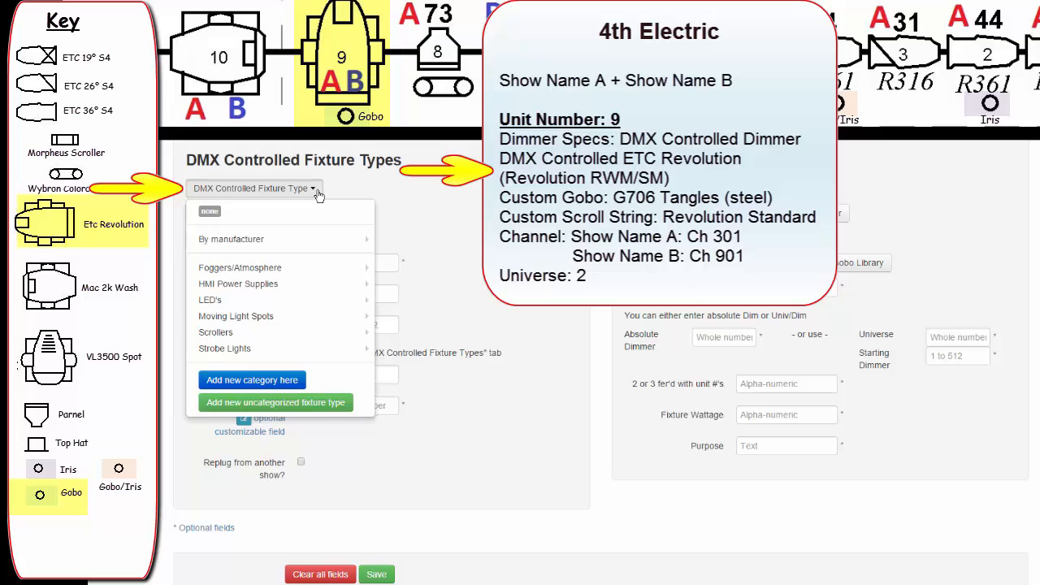
mouse_move(325, 240)
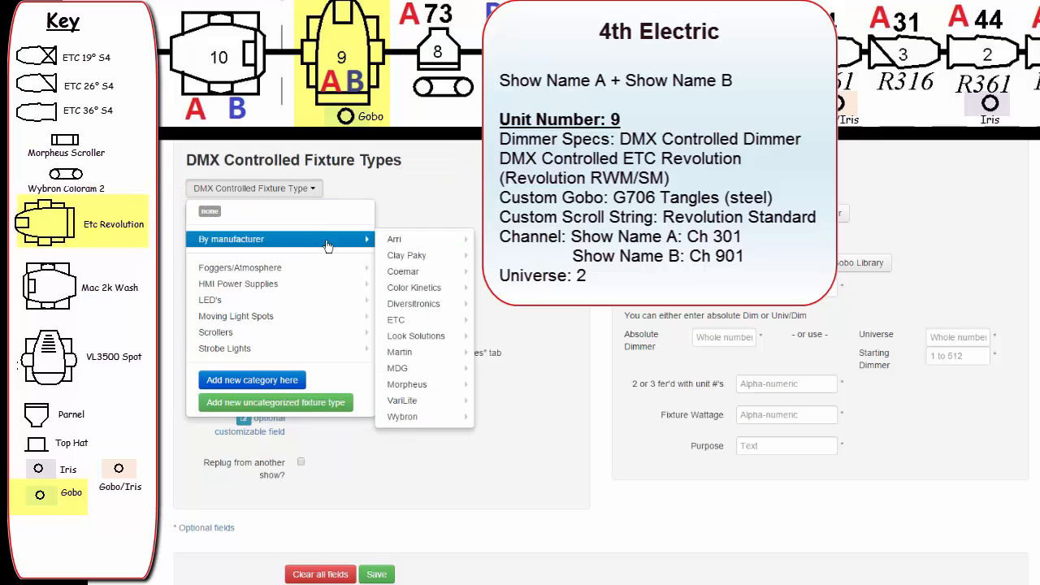
mouse_move(418, 322)
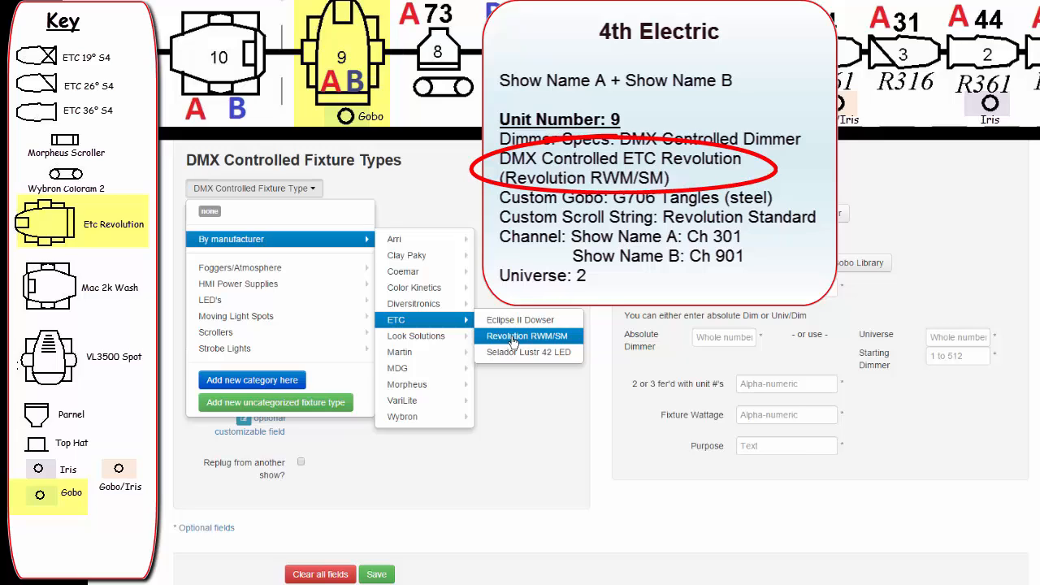
left_click(576, 336)
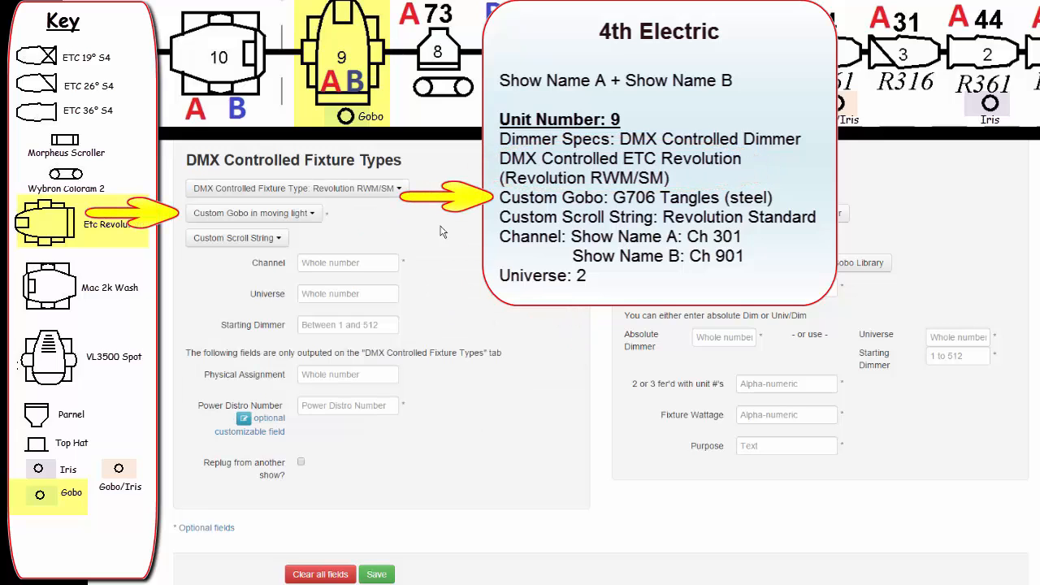
- Start a new custom moving light gobo named G706 - Tangles for the ETC Revolution RWM/SM fixture type
left_click(312, 215)
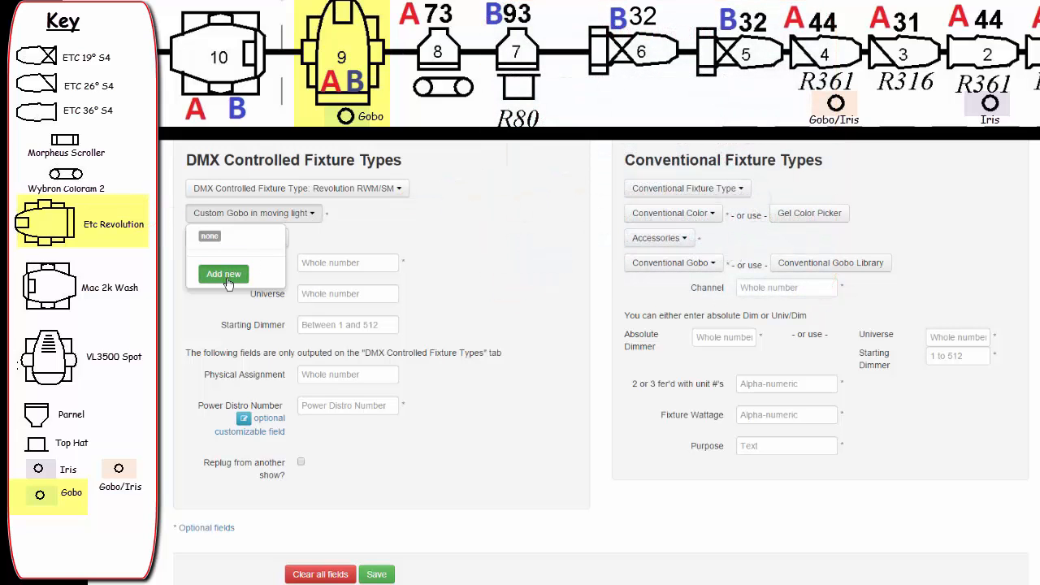
left_click(226, 277)
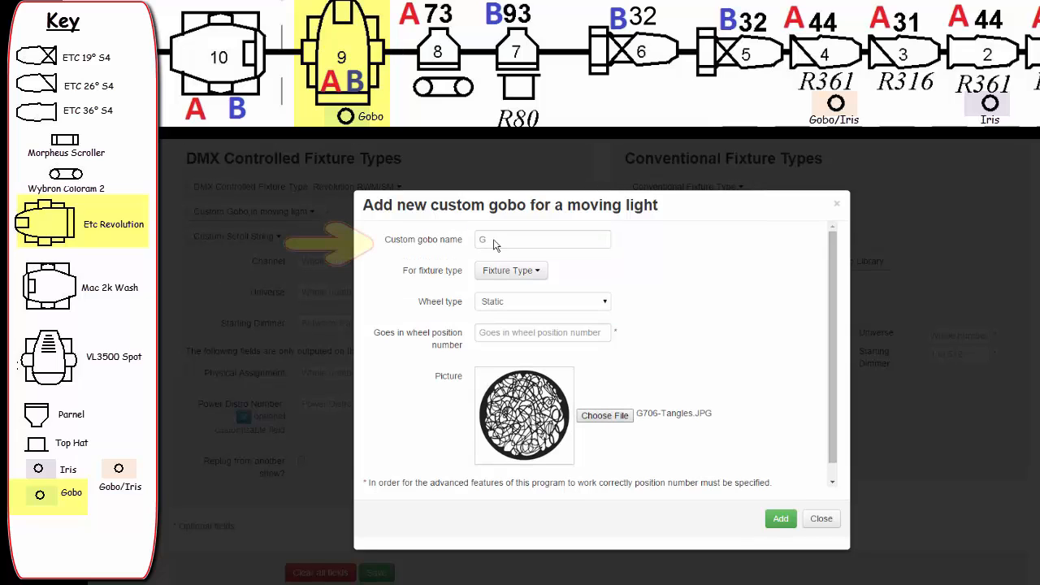
left_click(494, 240)
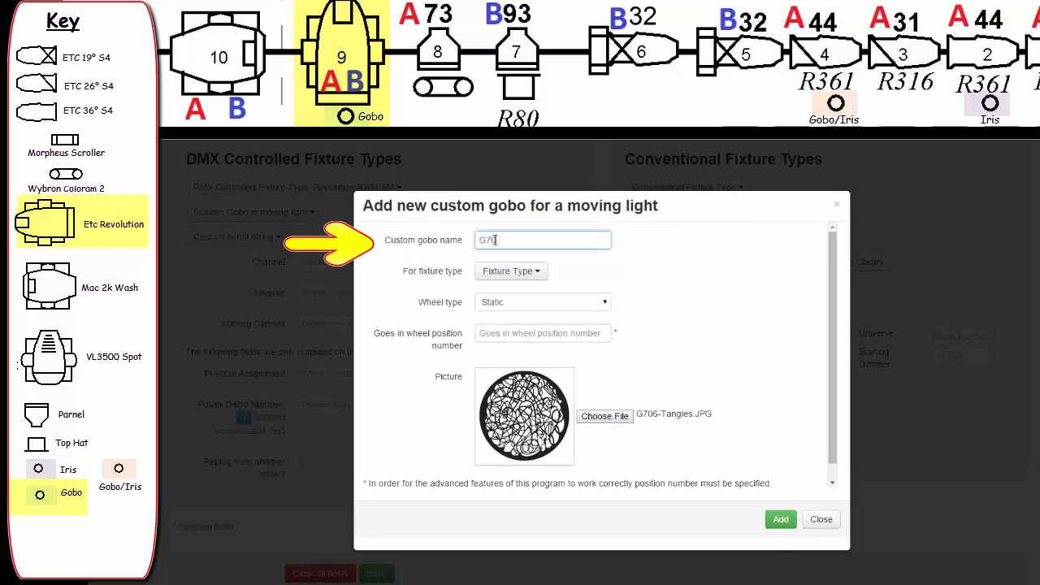
type("706 - Tangles")
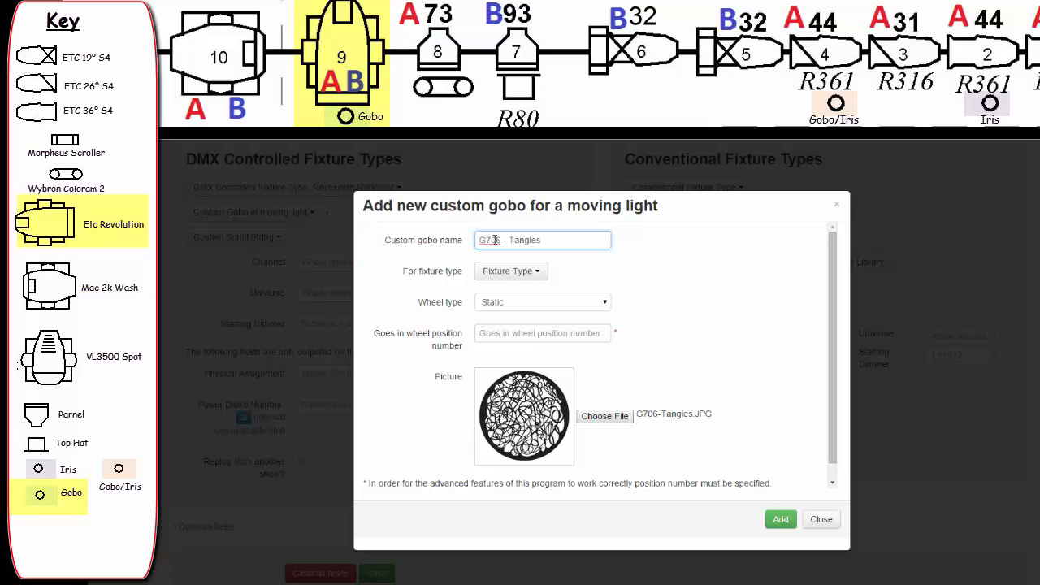
left_click(542, 276)
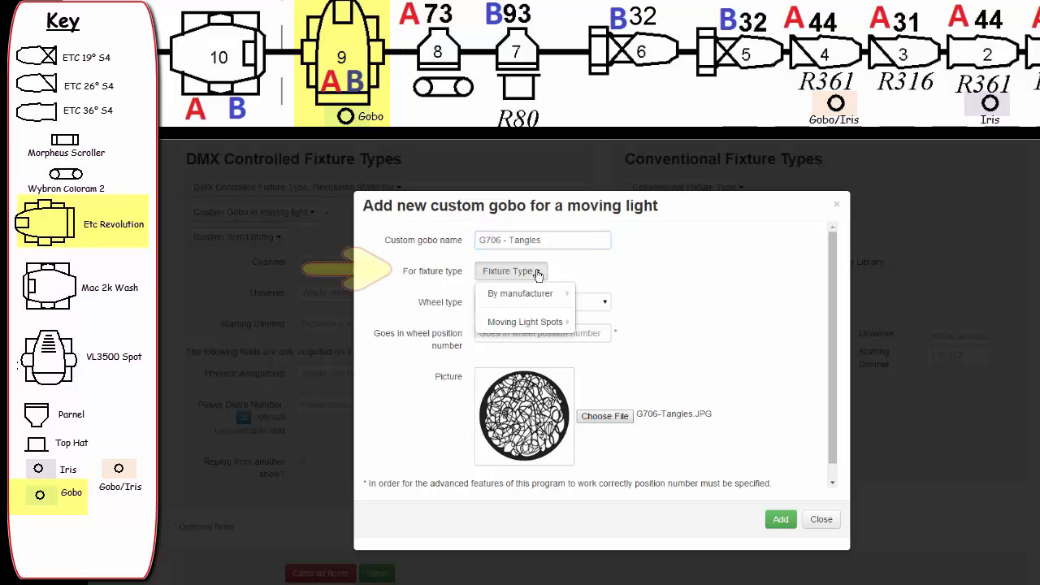
mouse_move(546, 299)
mouse_move(601, 311)
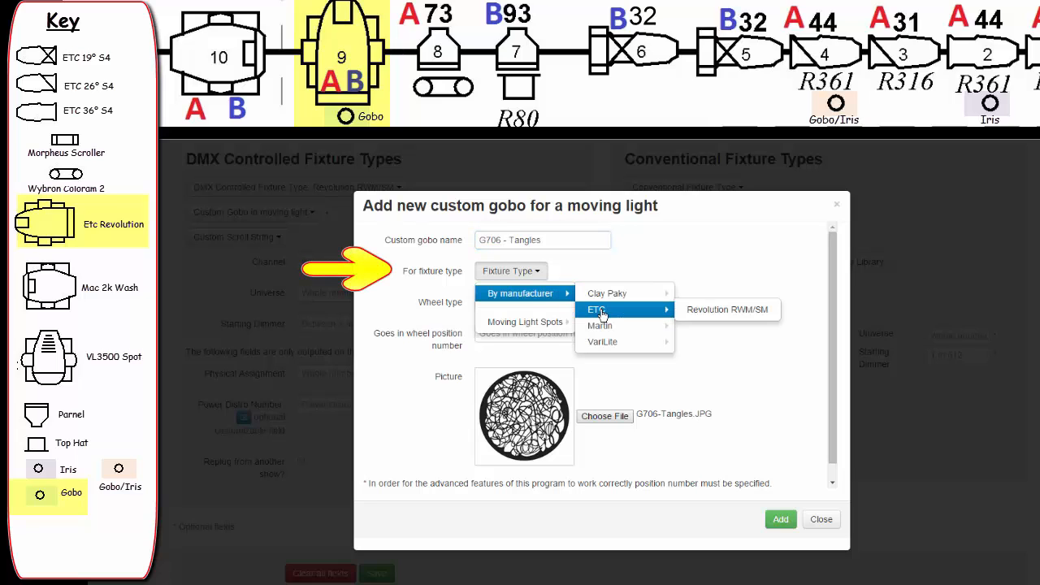
left_click(721, 316)
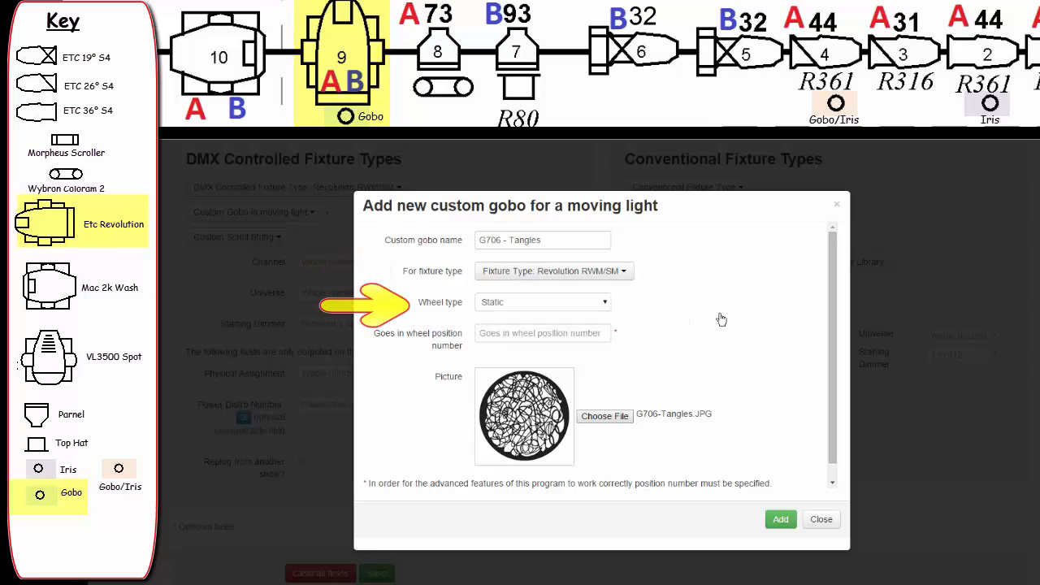
- Set the new gobo's wheel type to Rotating and wheel position number to 3, and add the gobo
left_click(603, 306)
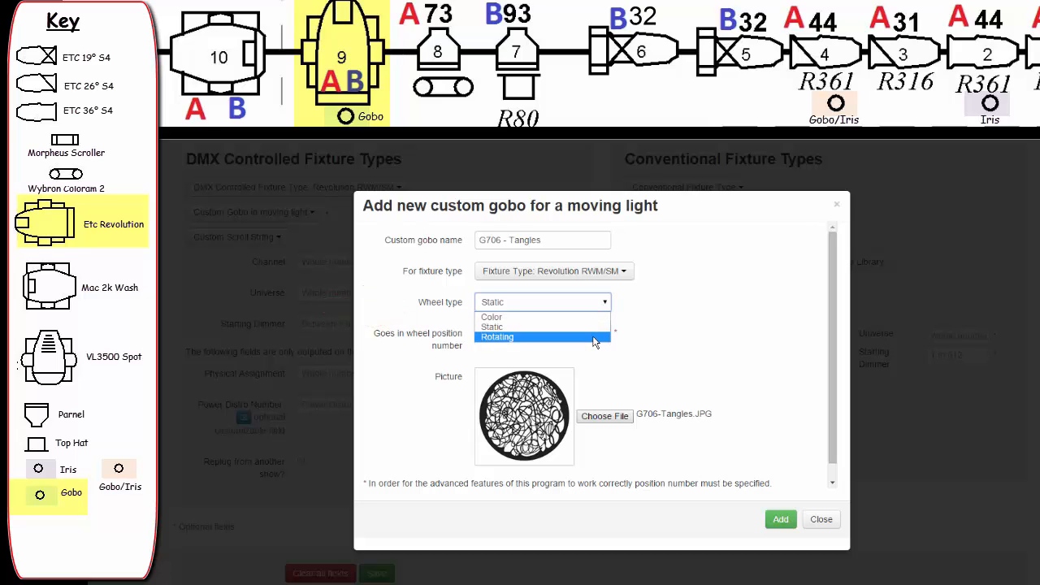
left_click(594, 339)
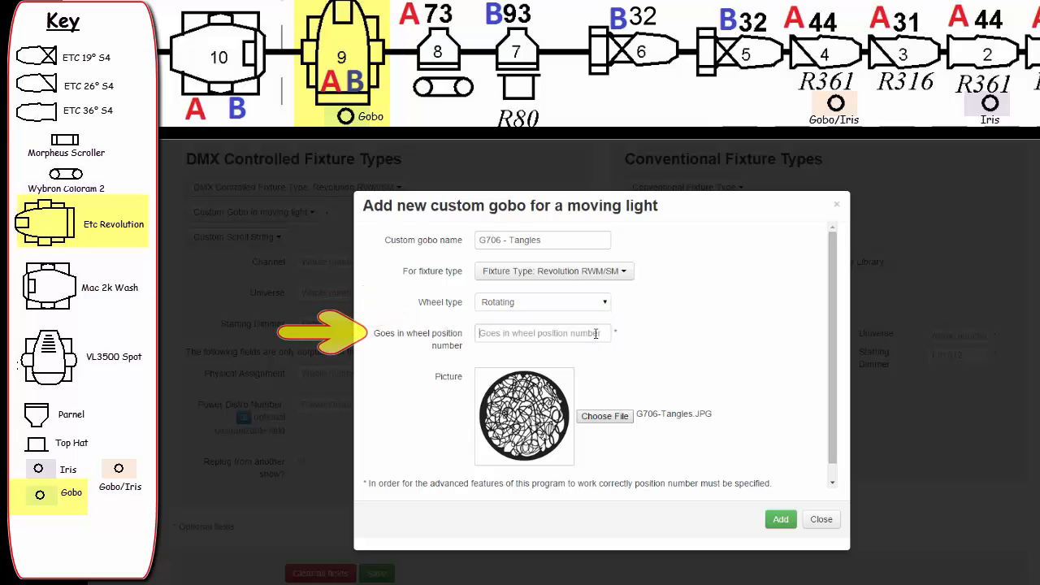
left_click(595, 333)
type("3")
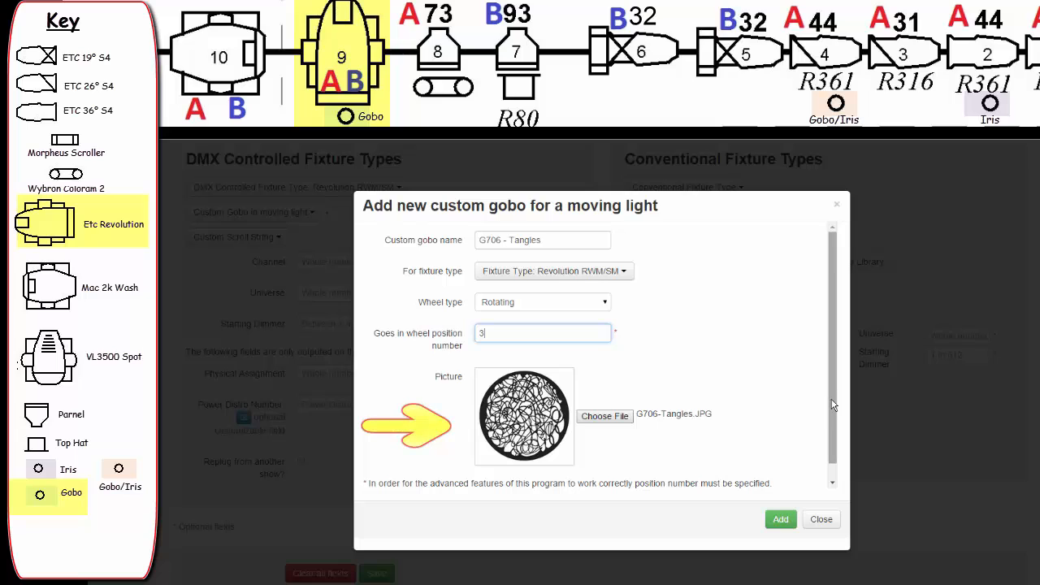
left_click_drag(832, 404, 832, 445)
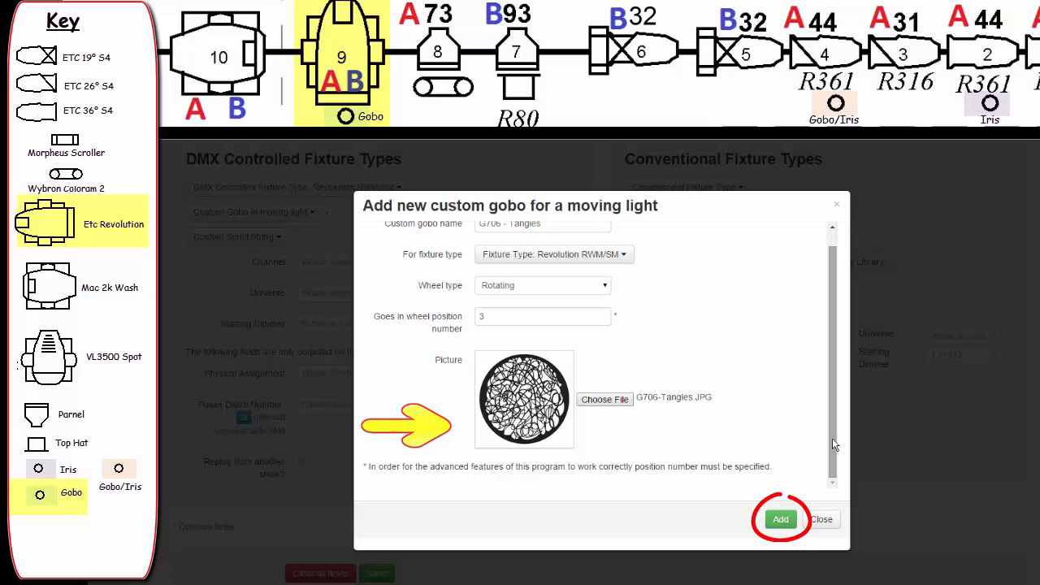
left_click(781, 530)
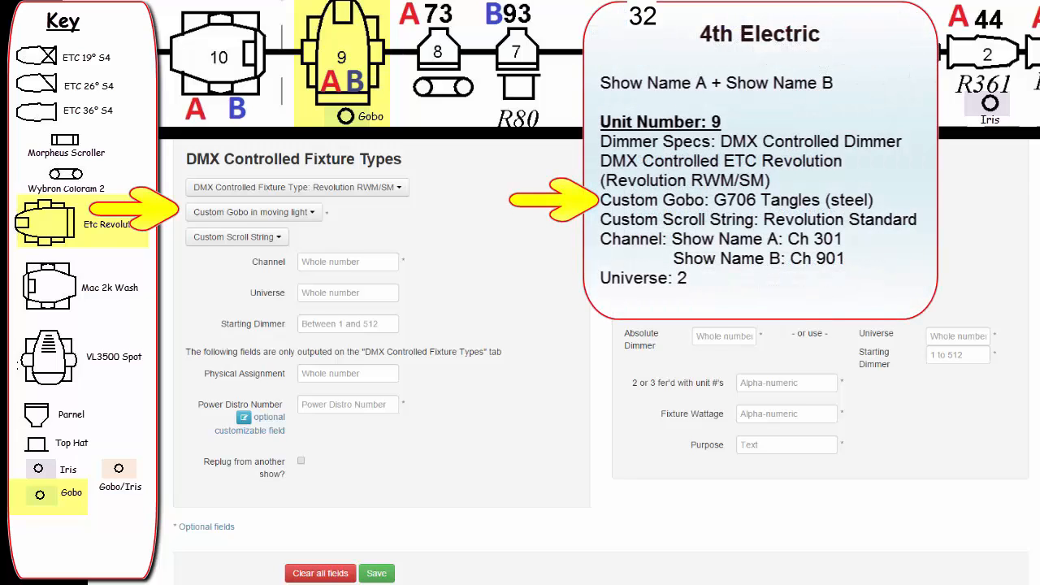
- Assign the G706 - Tangles gobo, the Revolution Standard scroll string and channel 301 to the unit 9 fixture
left_click(309, 214)
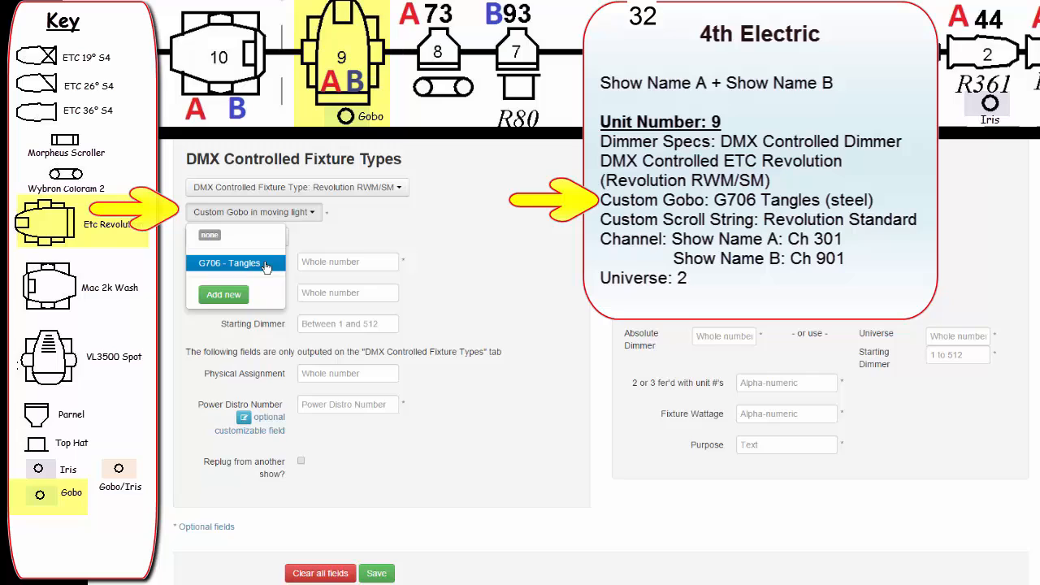
left_click(265, 265)
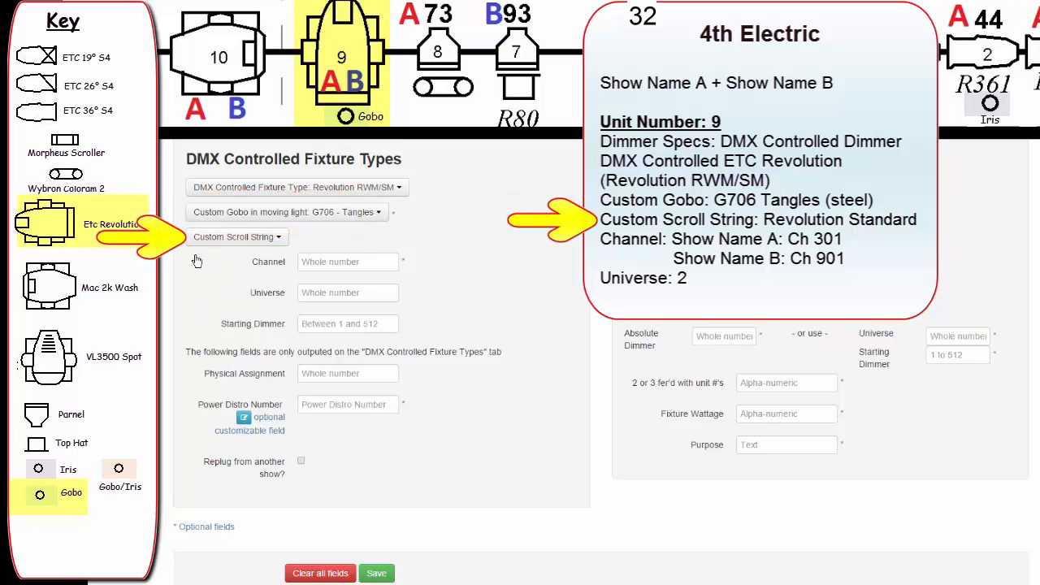
left_click(279, 238)
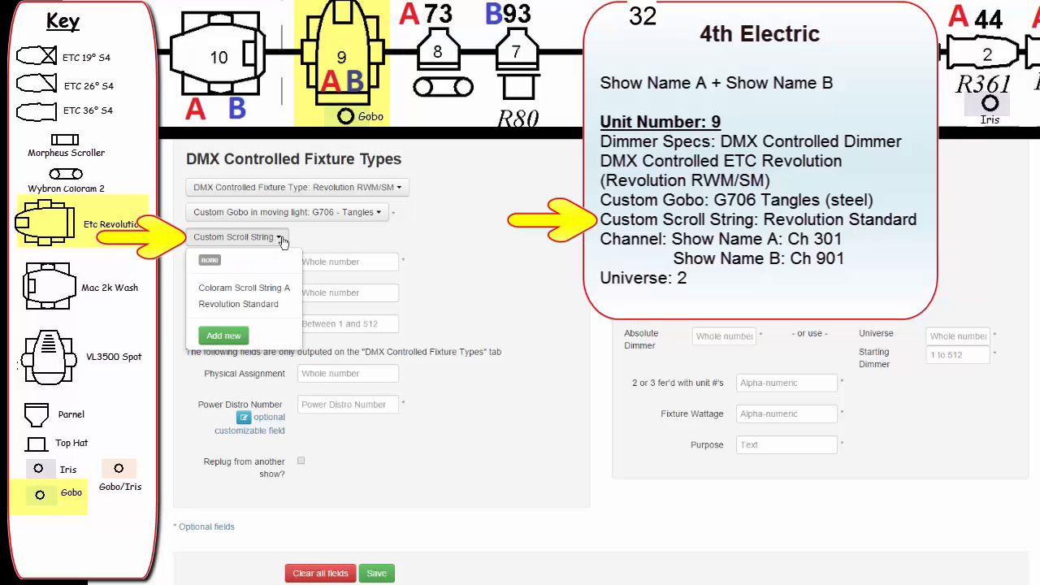
left_click(293, 311)
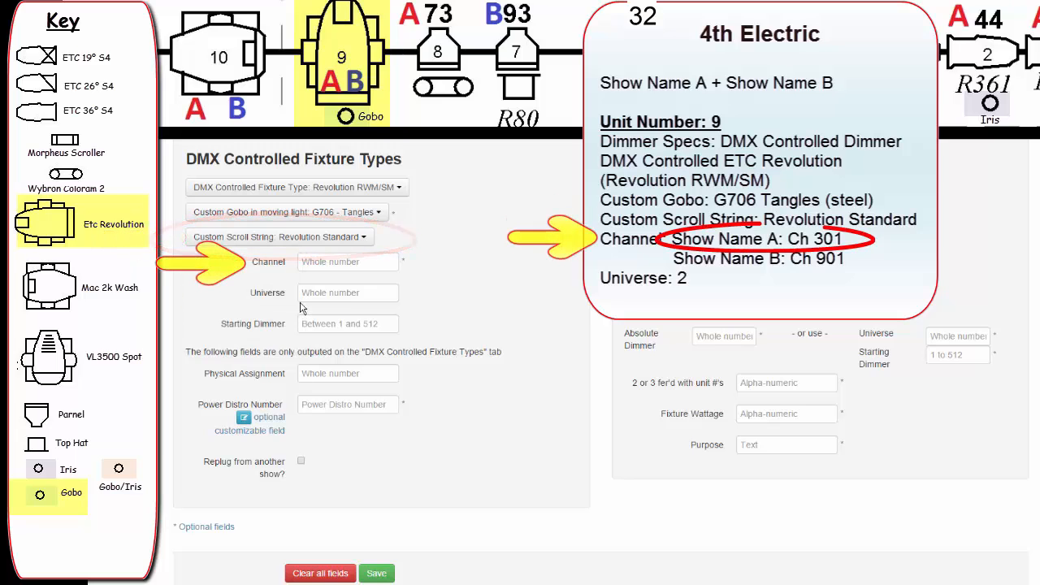
left_click(372, 261)
type("301")
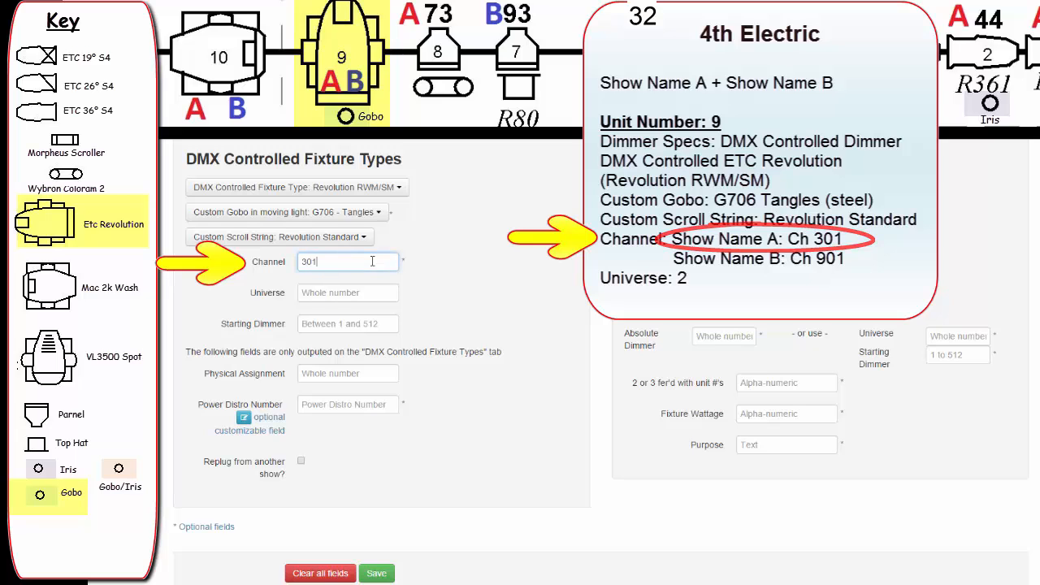
- Set the unit 9 fixture's universe to 2, starting dimmer to 8 and physical assignment to 8
left_click(373, 294)
type("2")
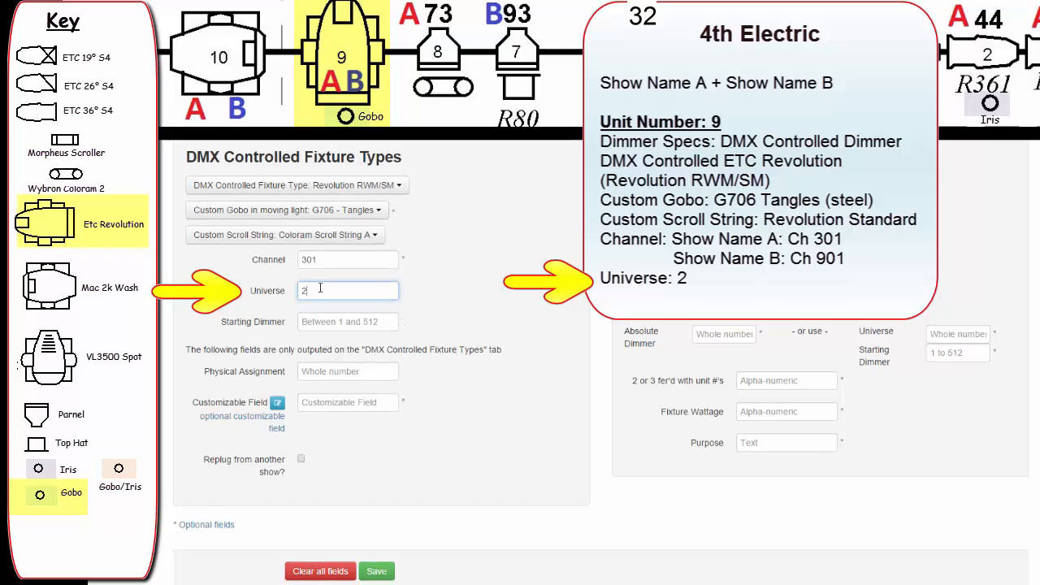
left_click(327, 324)
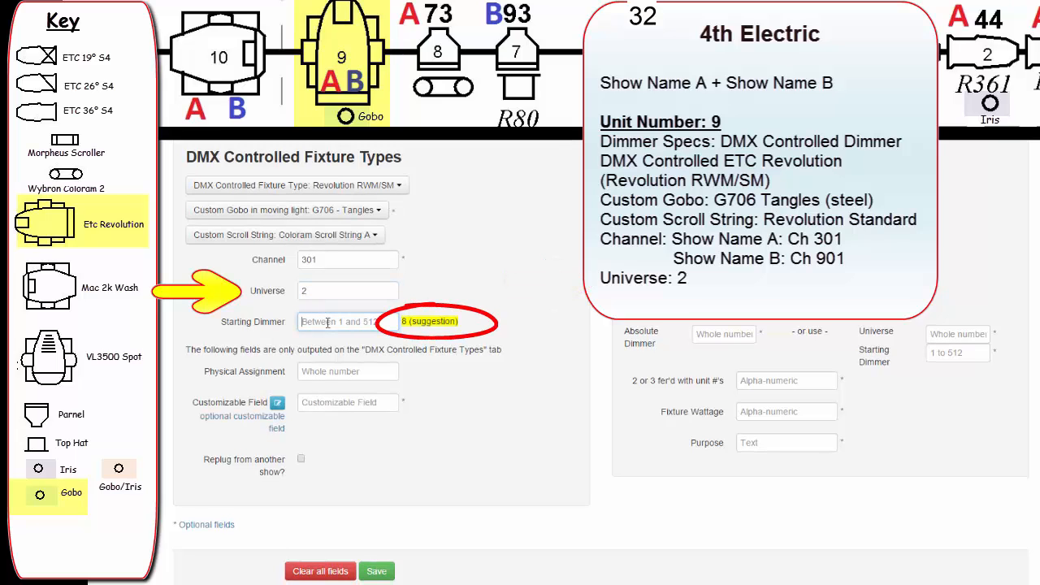
type("8")
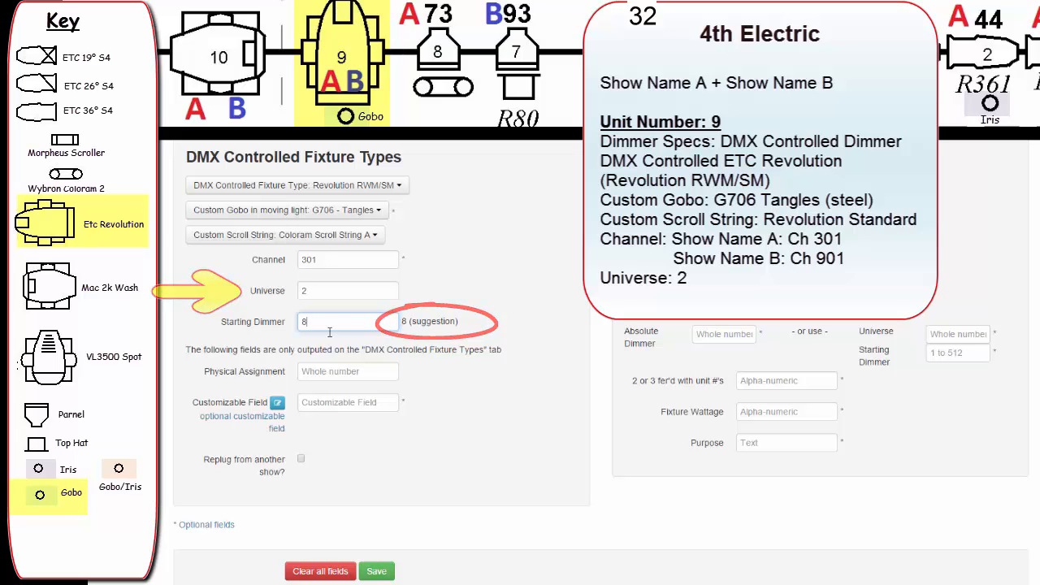
left_click(330, 371)
type("8")
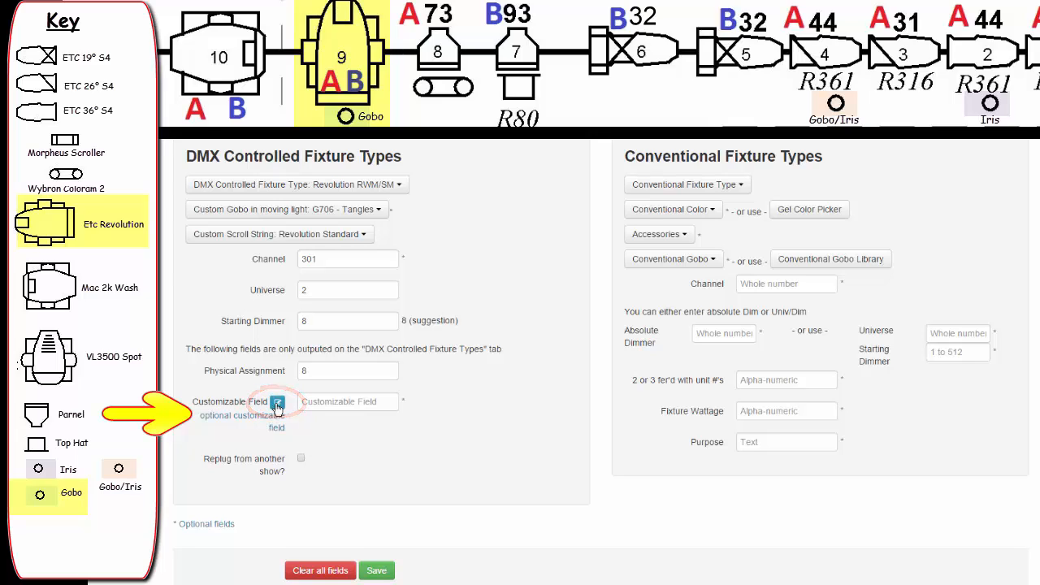
- Rename the optional customizable field as Power Distro Number
left_click(277, 403)
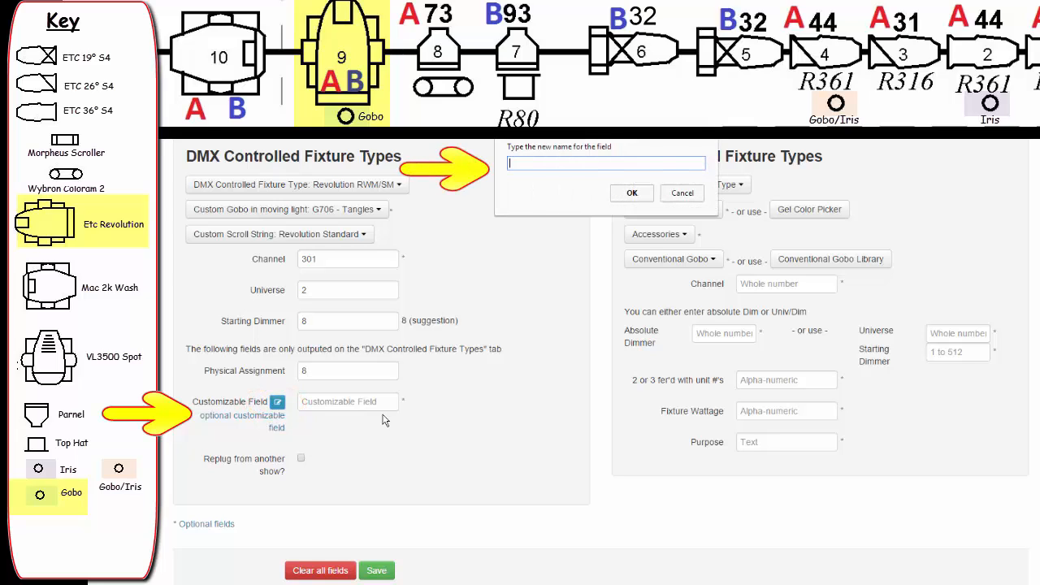
type("Power Distro Number")
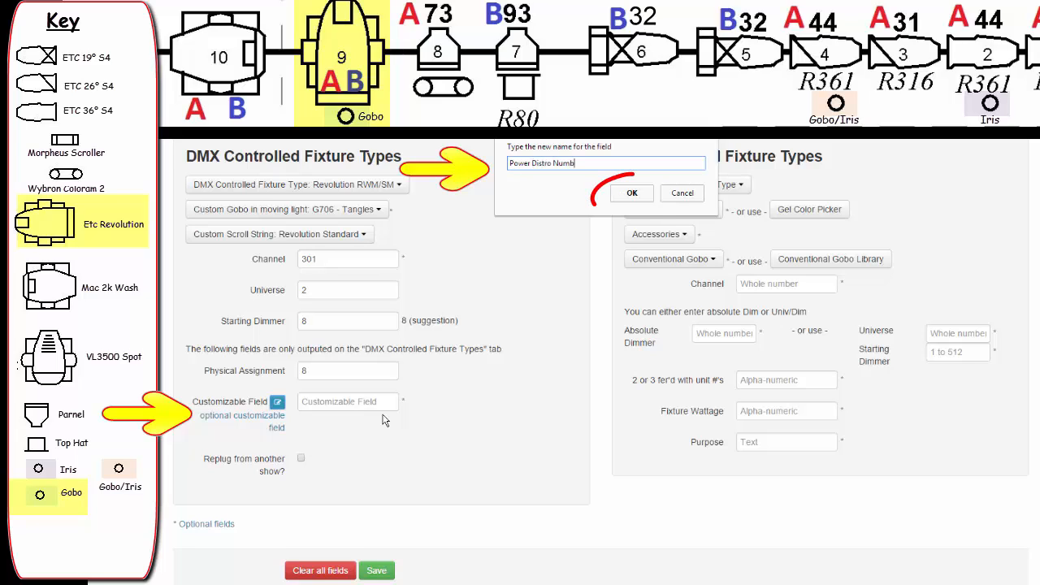
left_click(632, 193)
- Enter Unit #1 Plug #1 as the unit 9 fixture's Power Distro Number and save the fixture
scroll(601, 361, "down", 3)
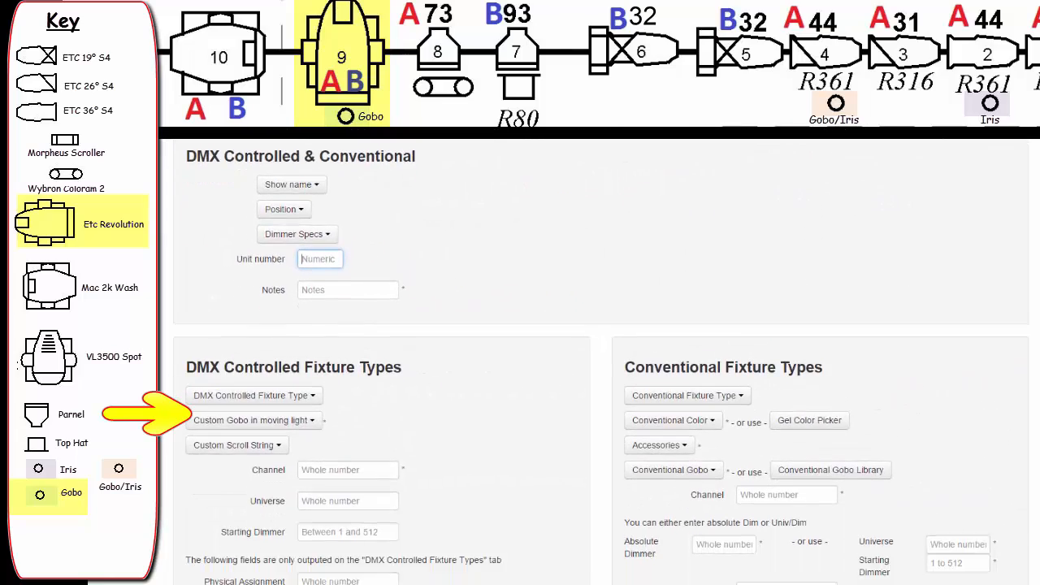
scroll(602, 362, "down", 1)
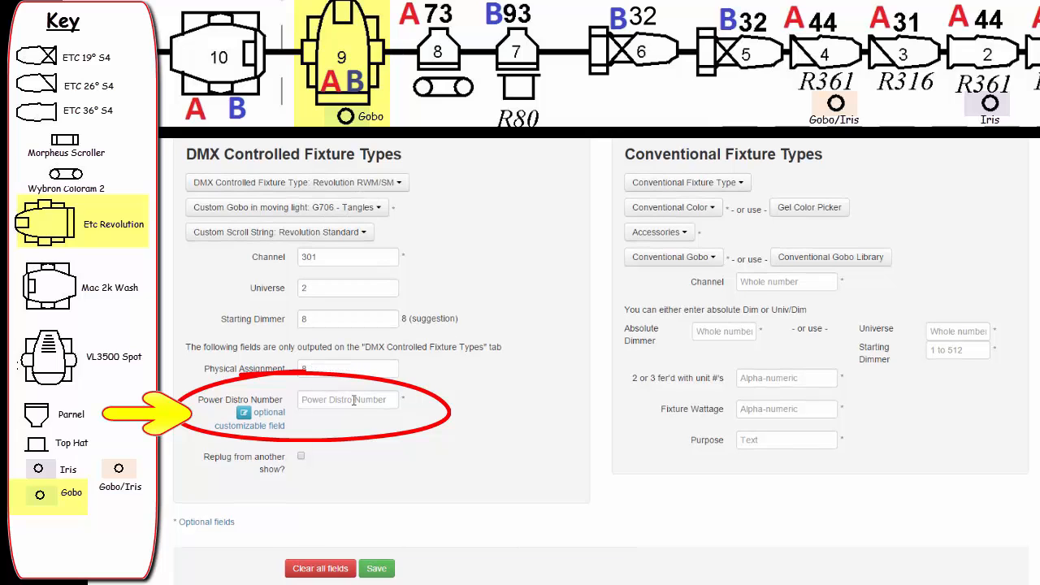
left_click(353, 400)
type("U")
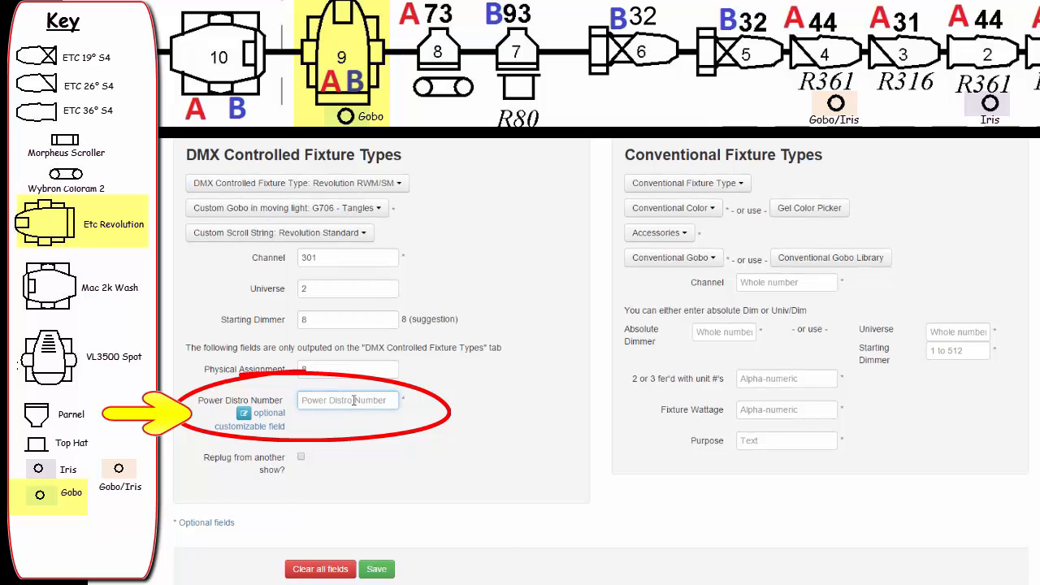
type("nit")
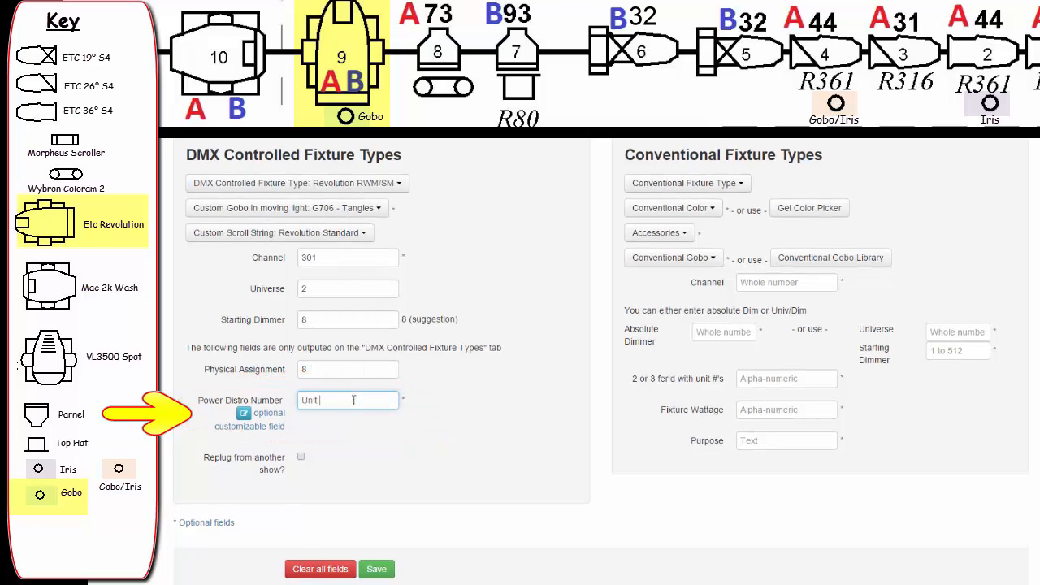
type(" #1 Plug #1")
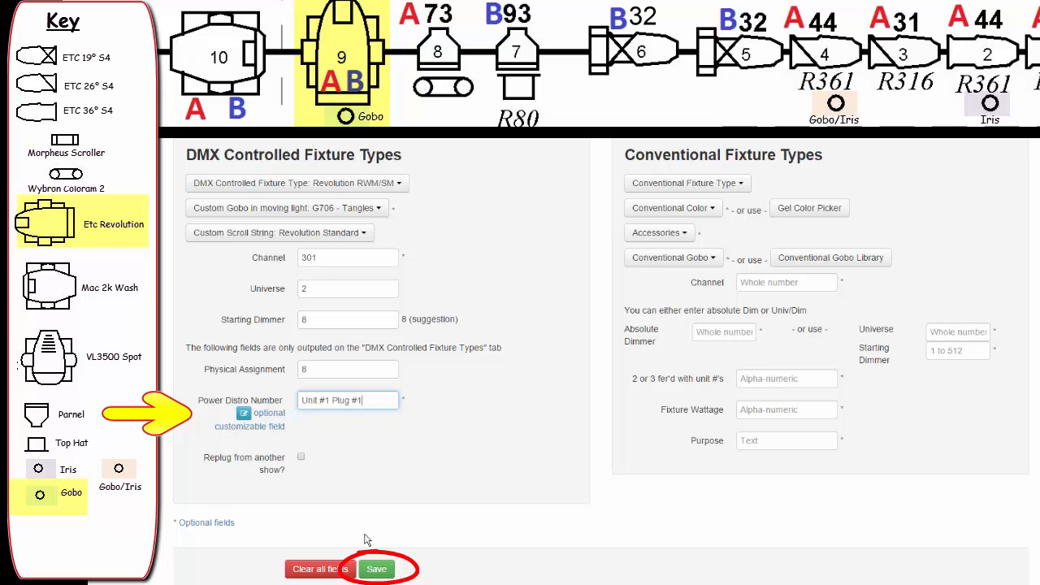
left_click(376, 570)
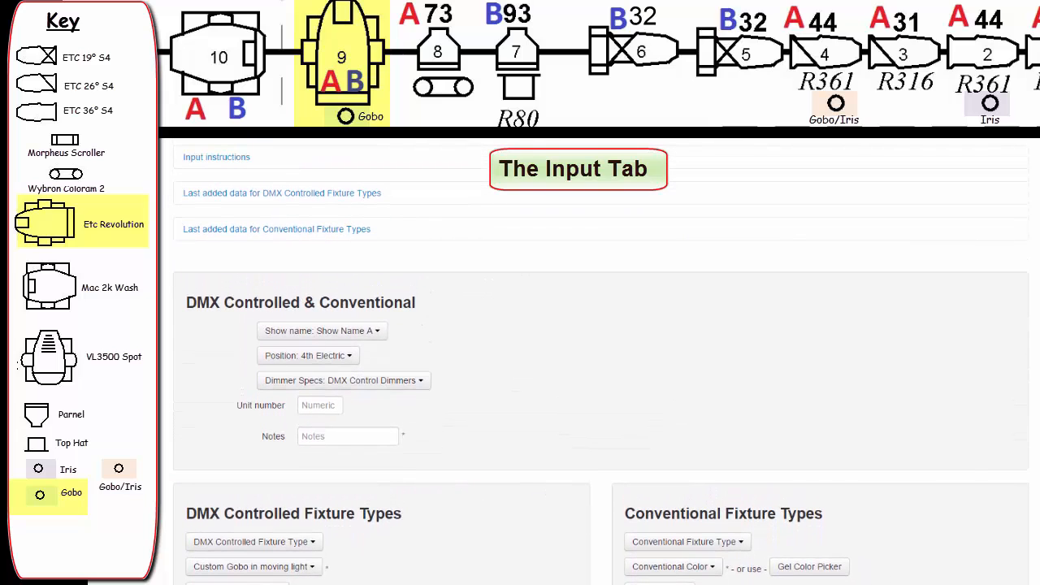
- Copy the last added unit 9 Revolution RWM/SM entry into the input form and assign the copy to Show Name B
left_click(340, 195)
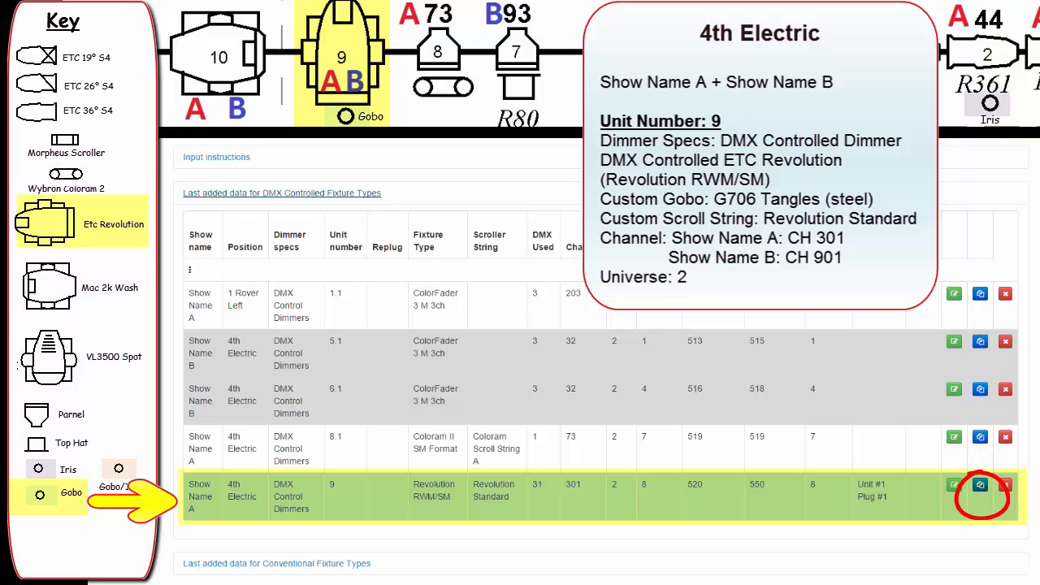
left_click(981, 486)
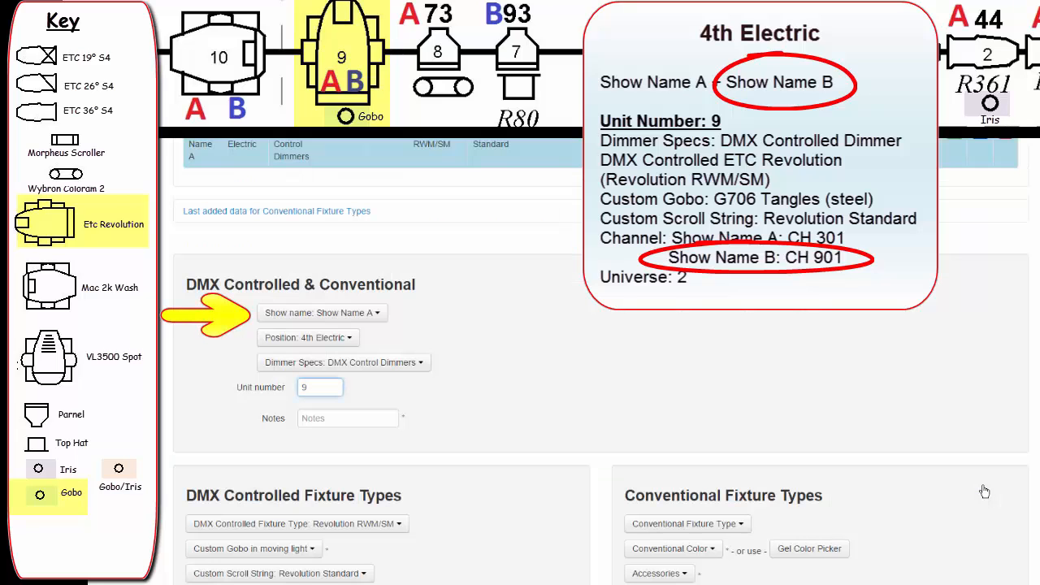
left_click(379, 314)
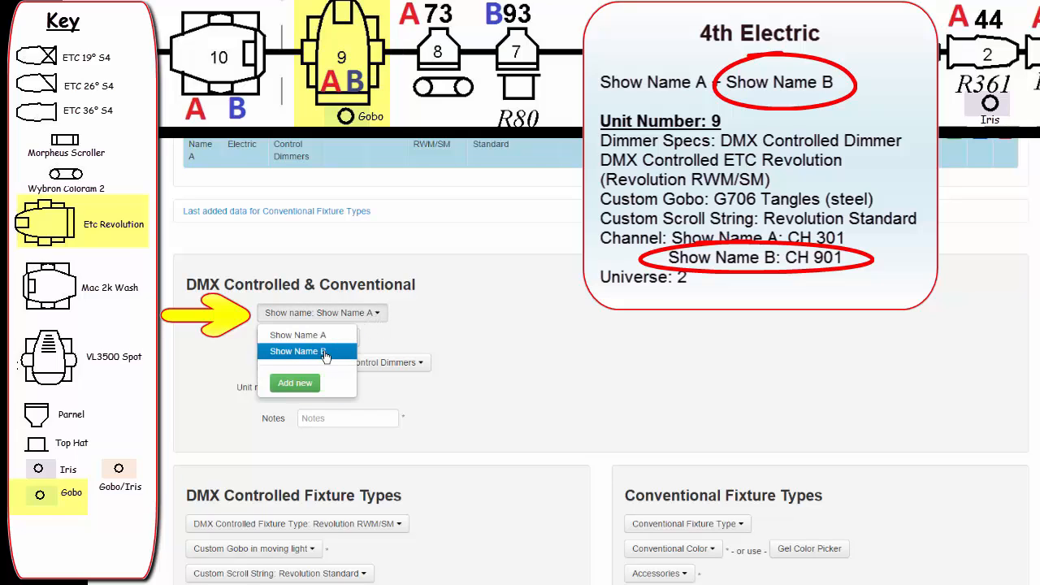
left_click(324, 353)
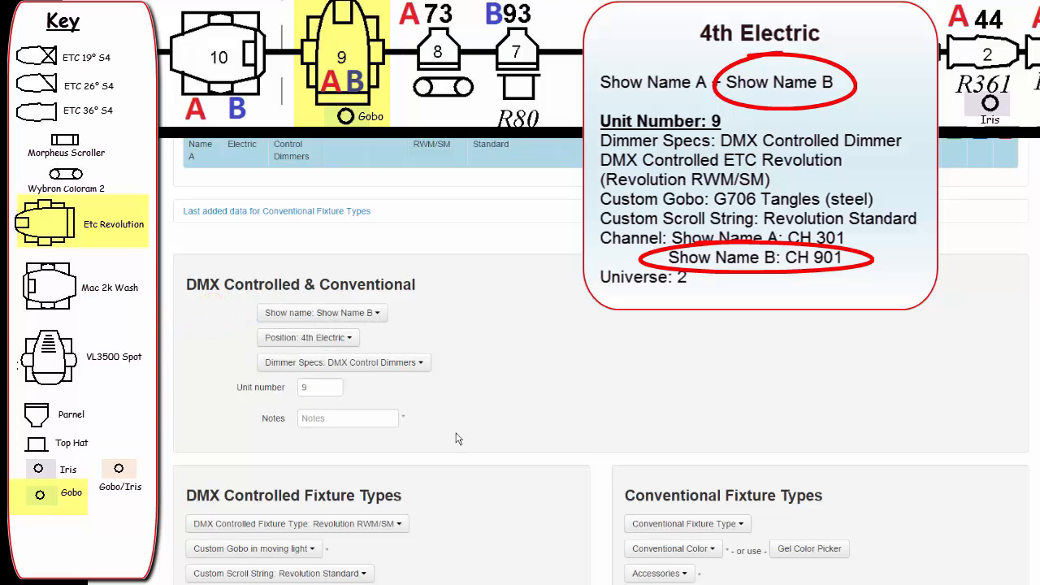
- Set the copied unit 9 fixture's channel to 901
scroll(601, 362, "down", 3)
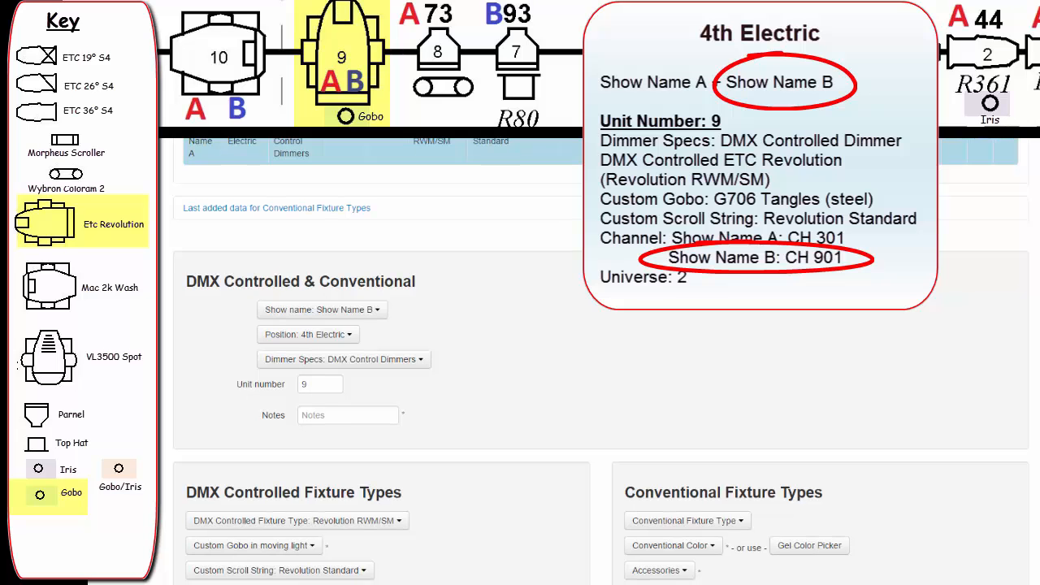
scroll(601, 362, "down", 2)
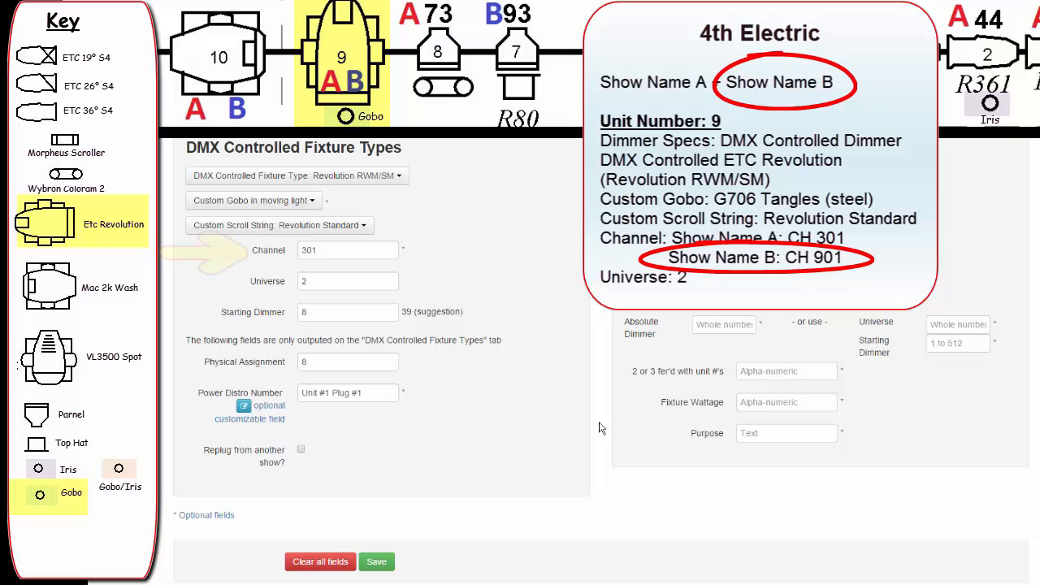
left_click(335, 251)
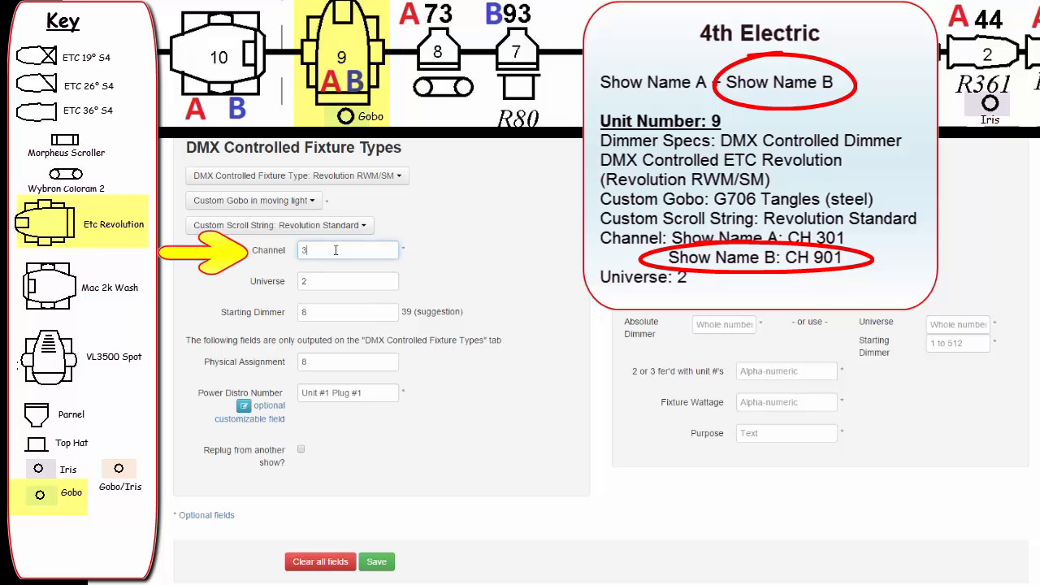
key("BackSpace")
type("901")
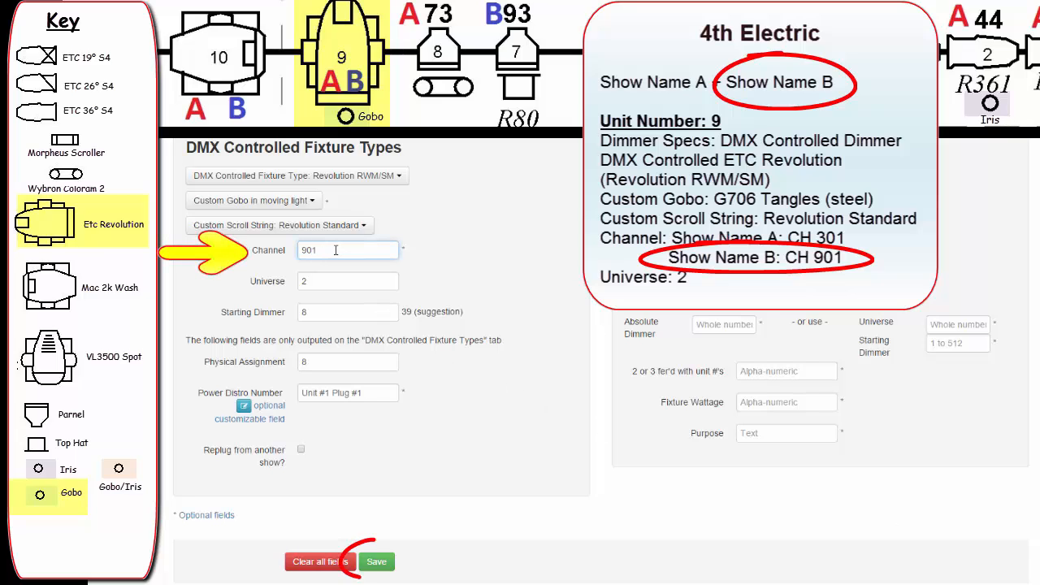